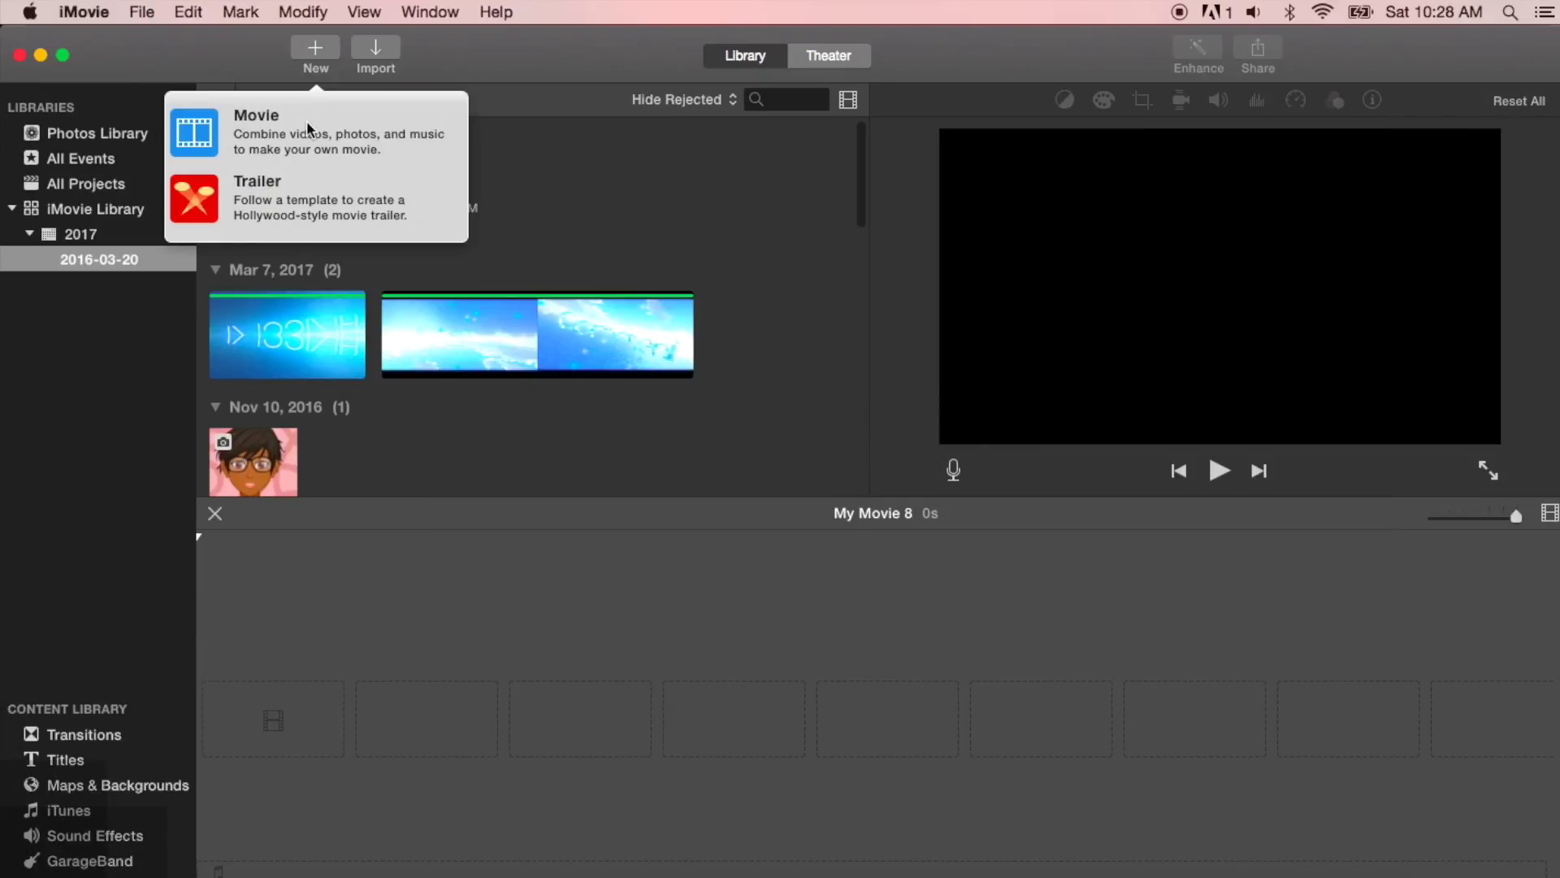
- Start a new movie, get past the Themes dialog, and name the project 'FadeMovie'
{"action": "left_click", "coordinate": [307, 123]}
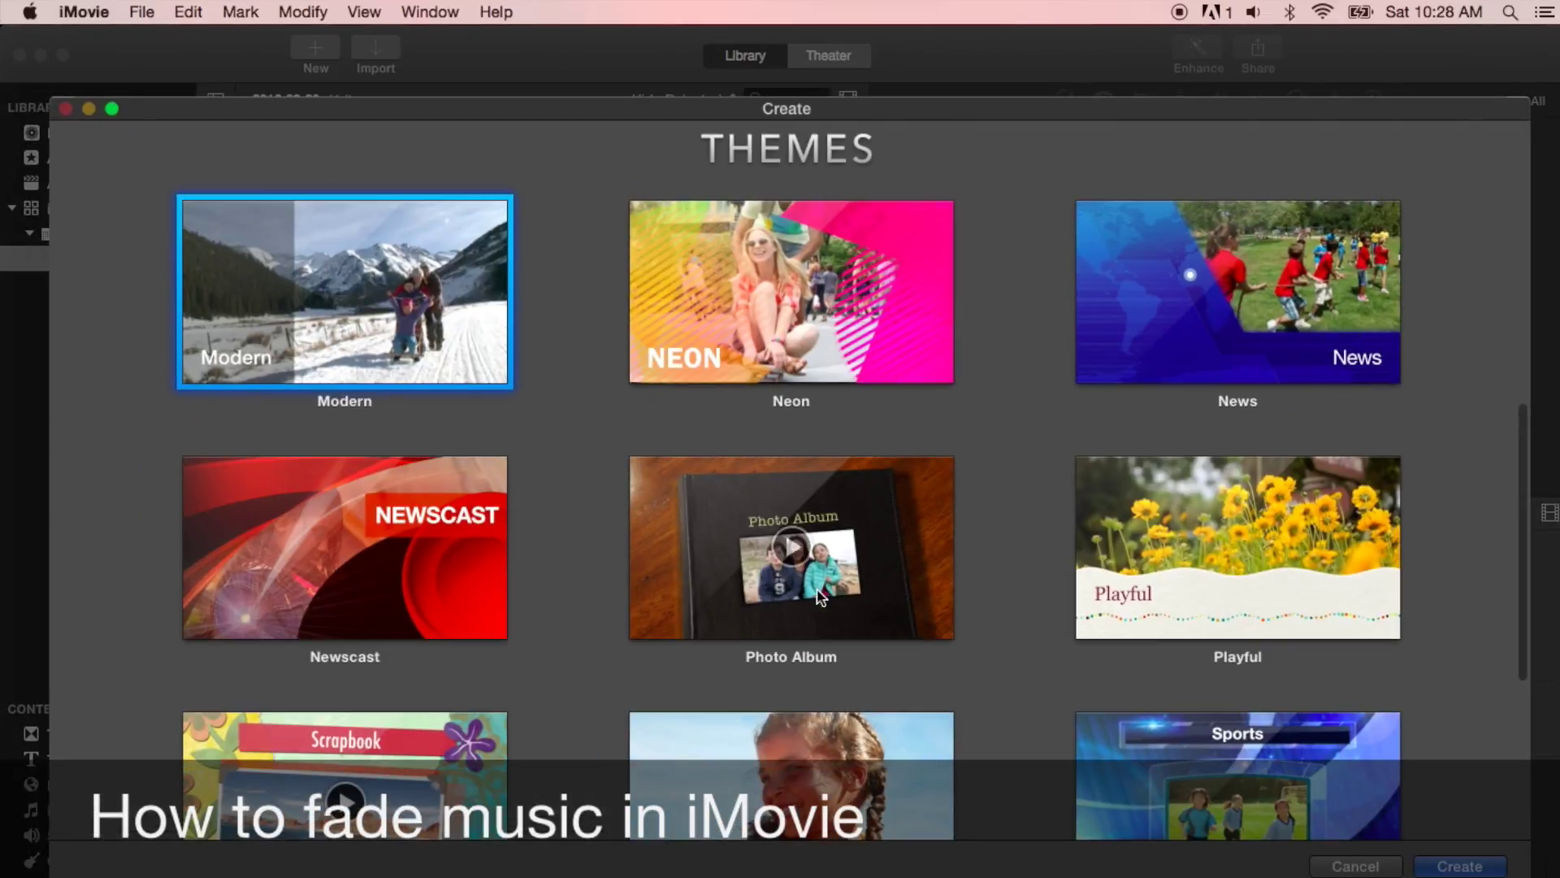
{"action": "left_click", "coordinate": [1475, 865]}
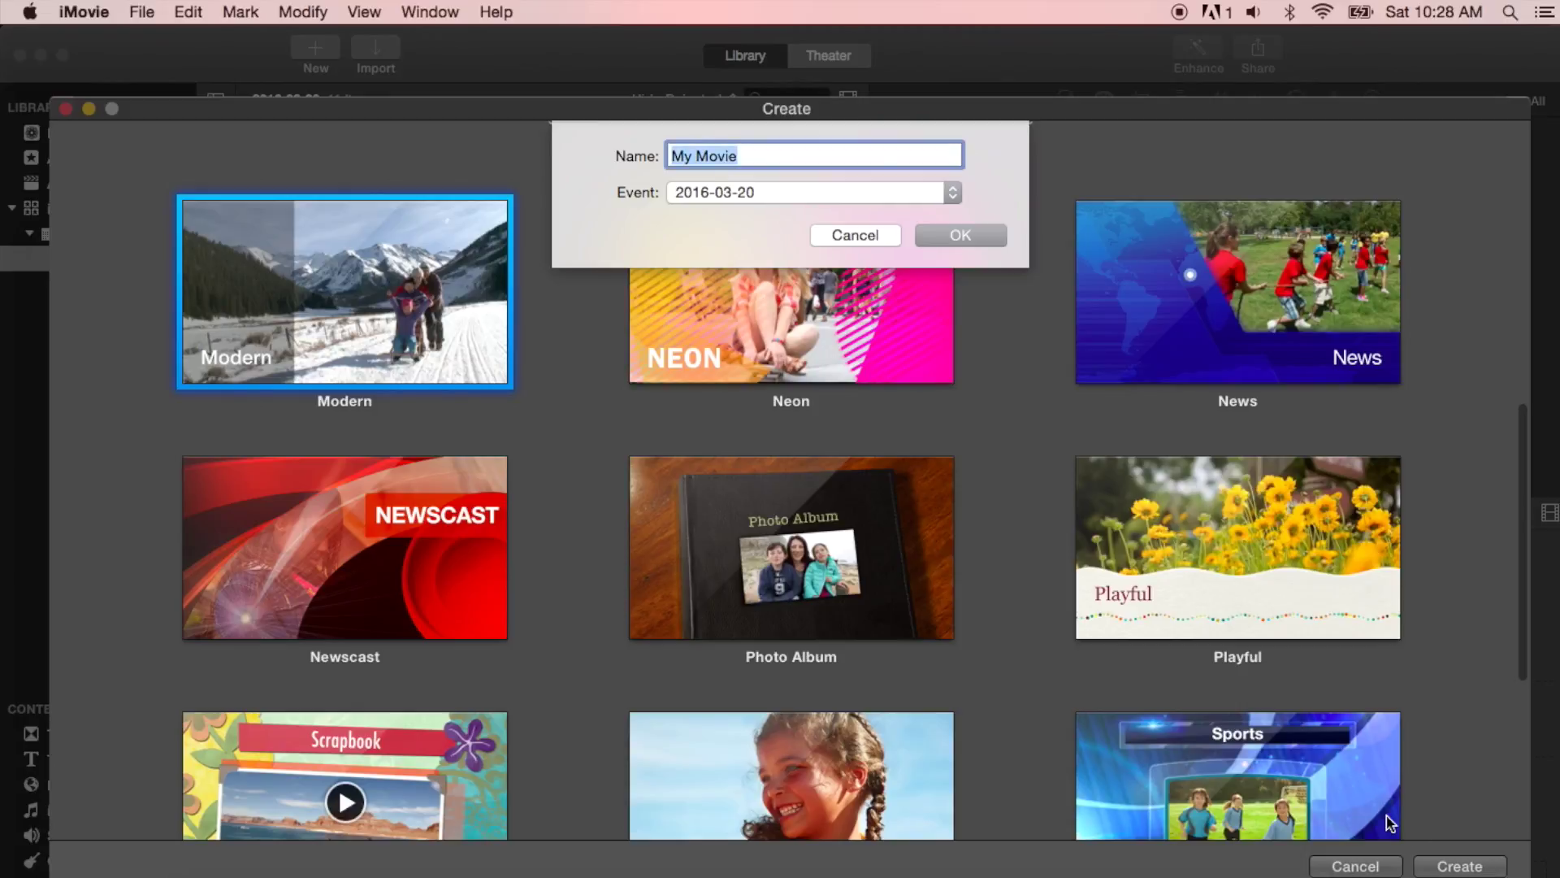
{"action": "type", "text": "Fade"}
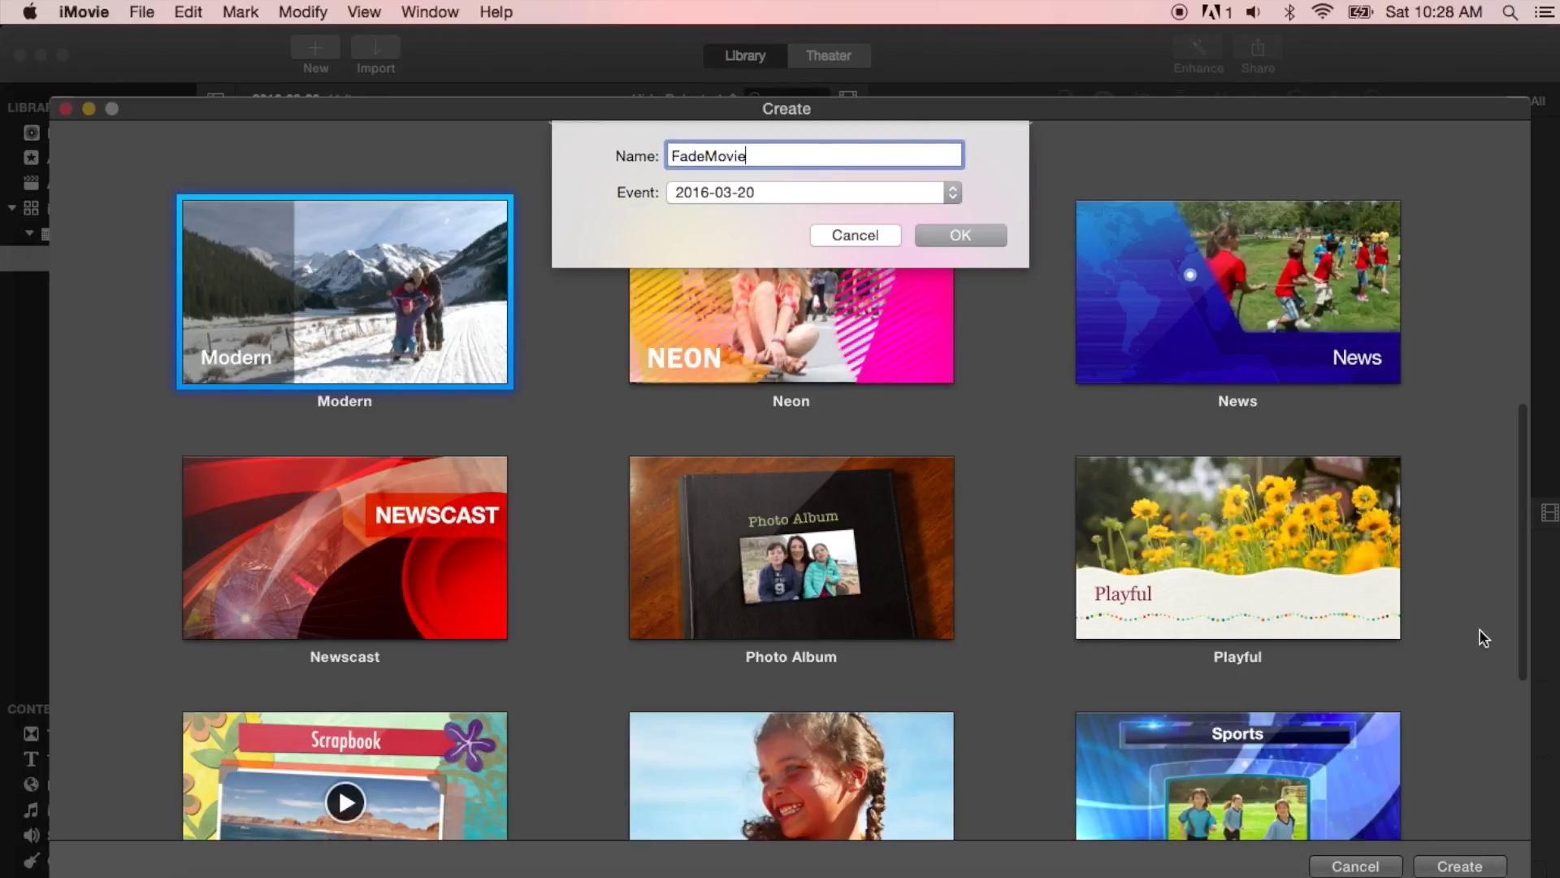
{"action": "left_click", "coordinate": [959, 235]}
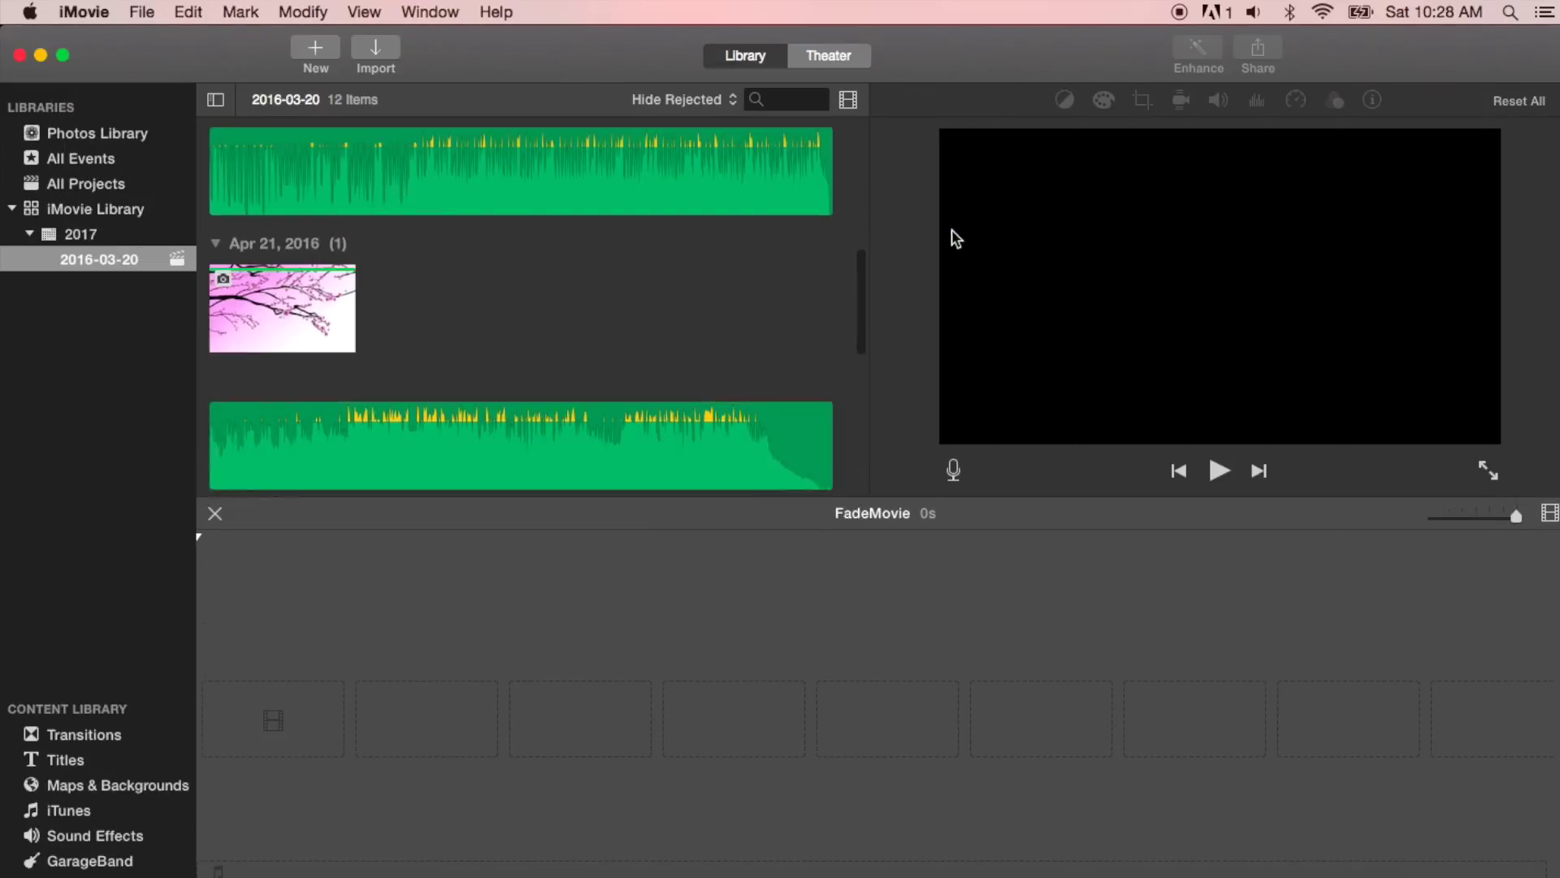
- Open the Import window, set to import into the 2016-03-20 event
{"action": "scroll", "coordinate": [675, 290], "scroll_direction": "up", "scroll_amount": 10}
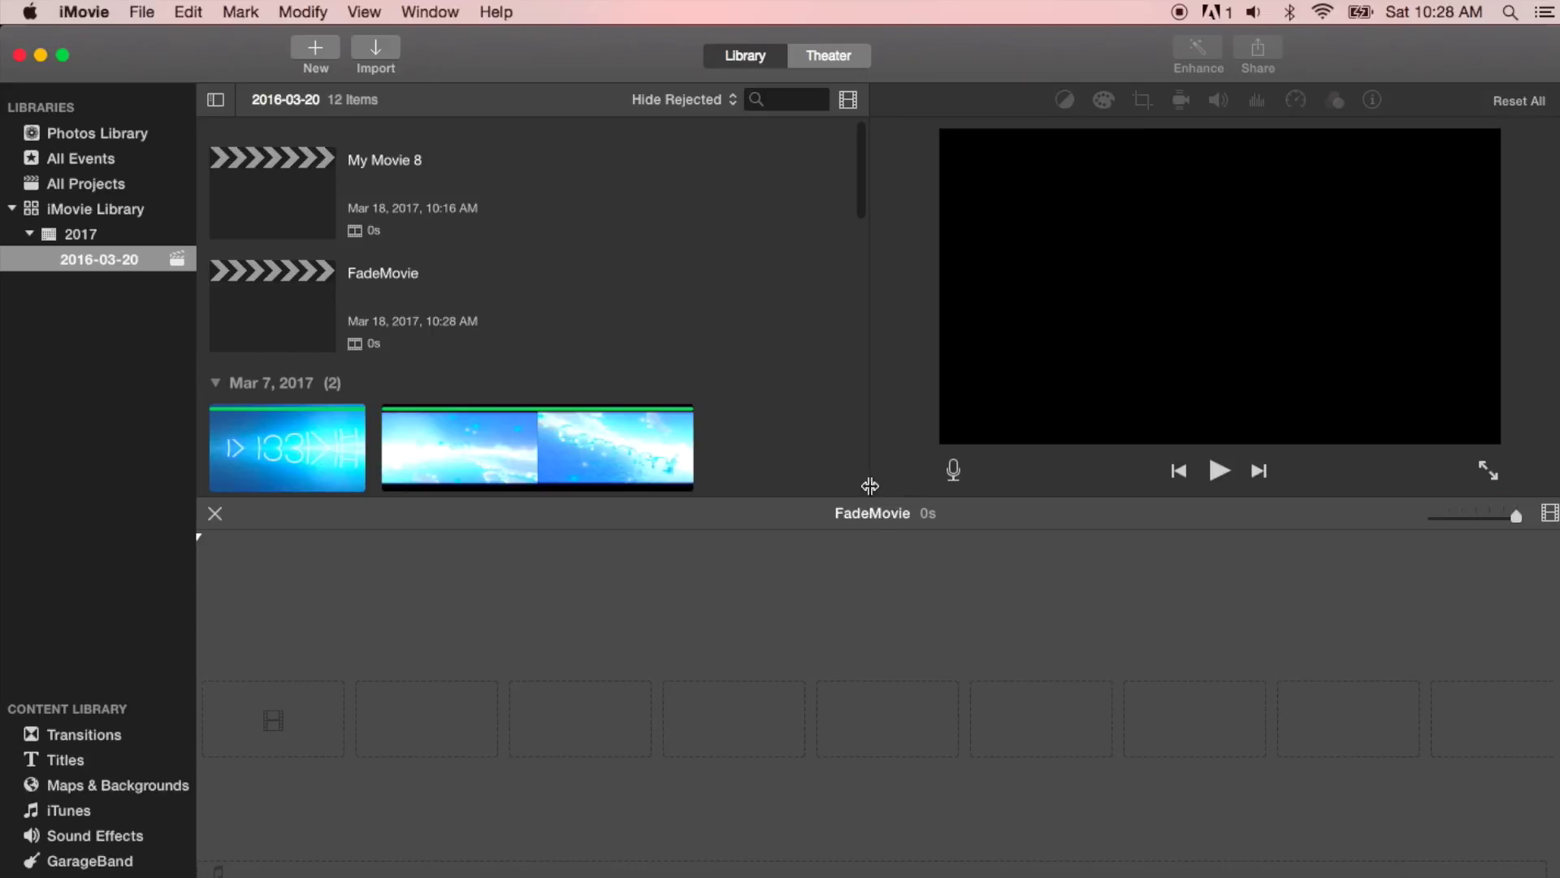
{"action": "left_click", "coordinate": [377, 49]}
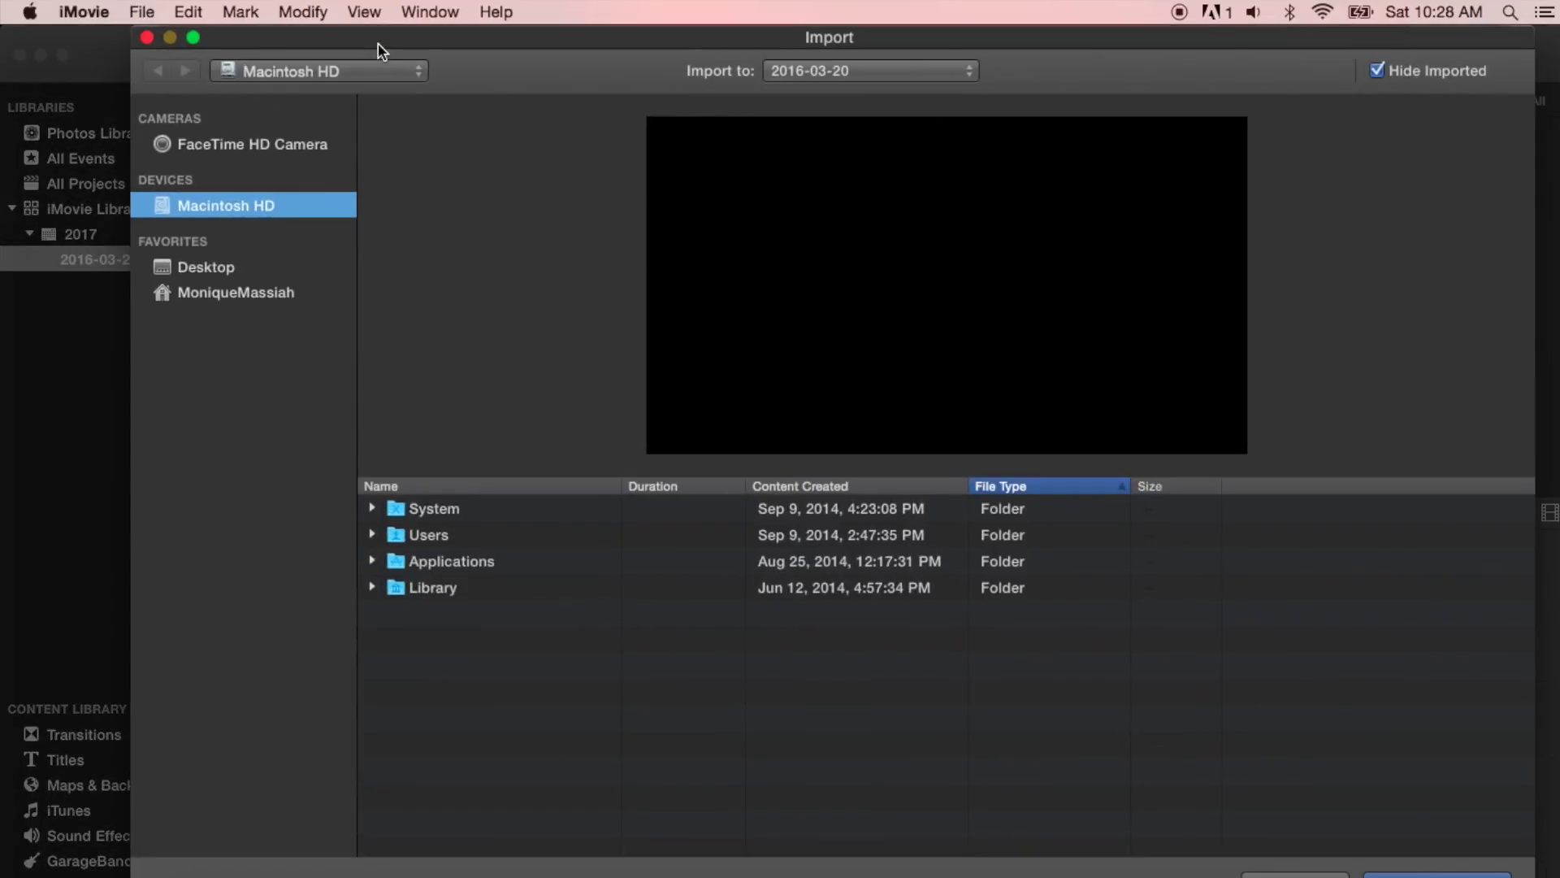
- Preview the Desktop photos and import the three jellyfish JPGs
{"action": "left_click", "coordinate": [210, 274]}
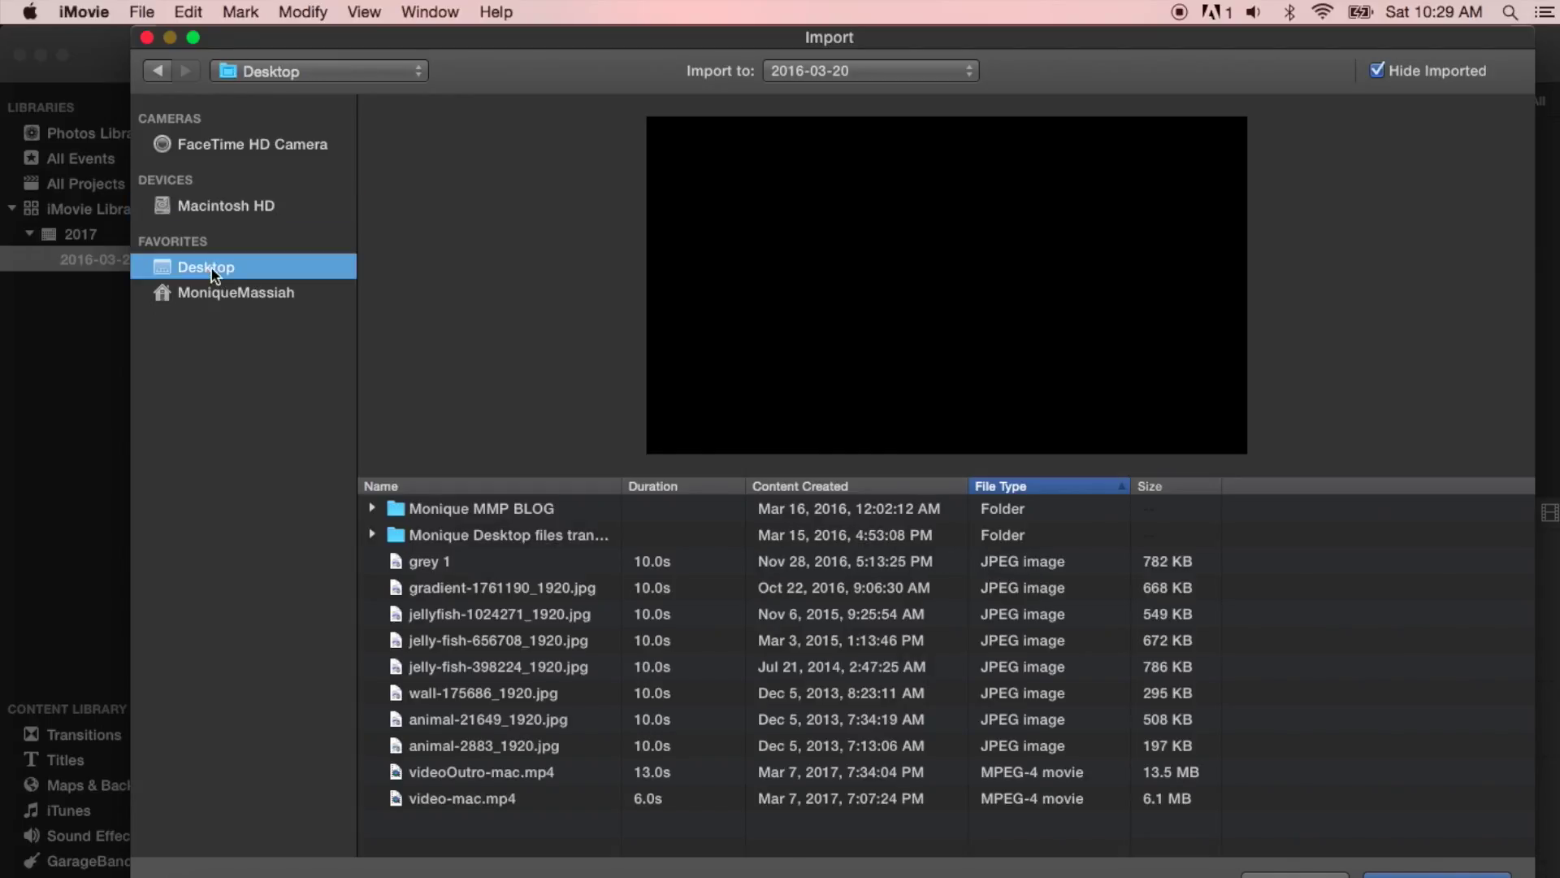
{"action": "left_click", "coordinate": [460, 617]}
{"action": "left_click", "coordinate": [468, 642]}
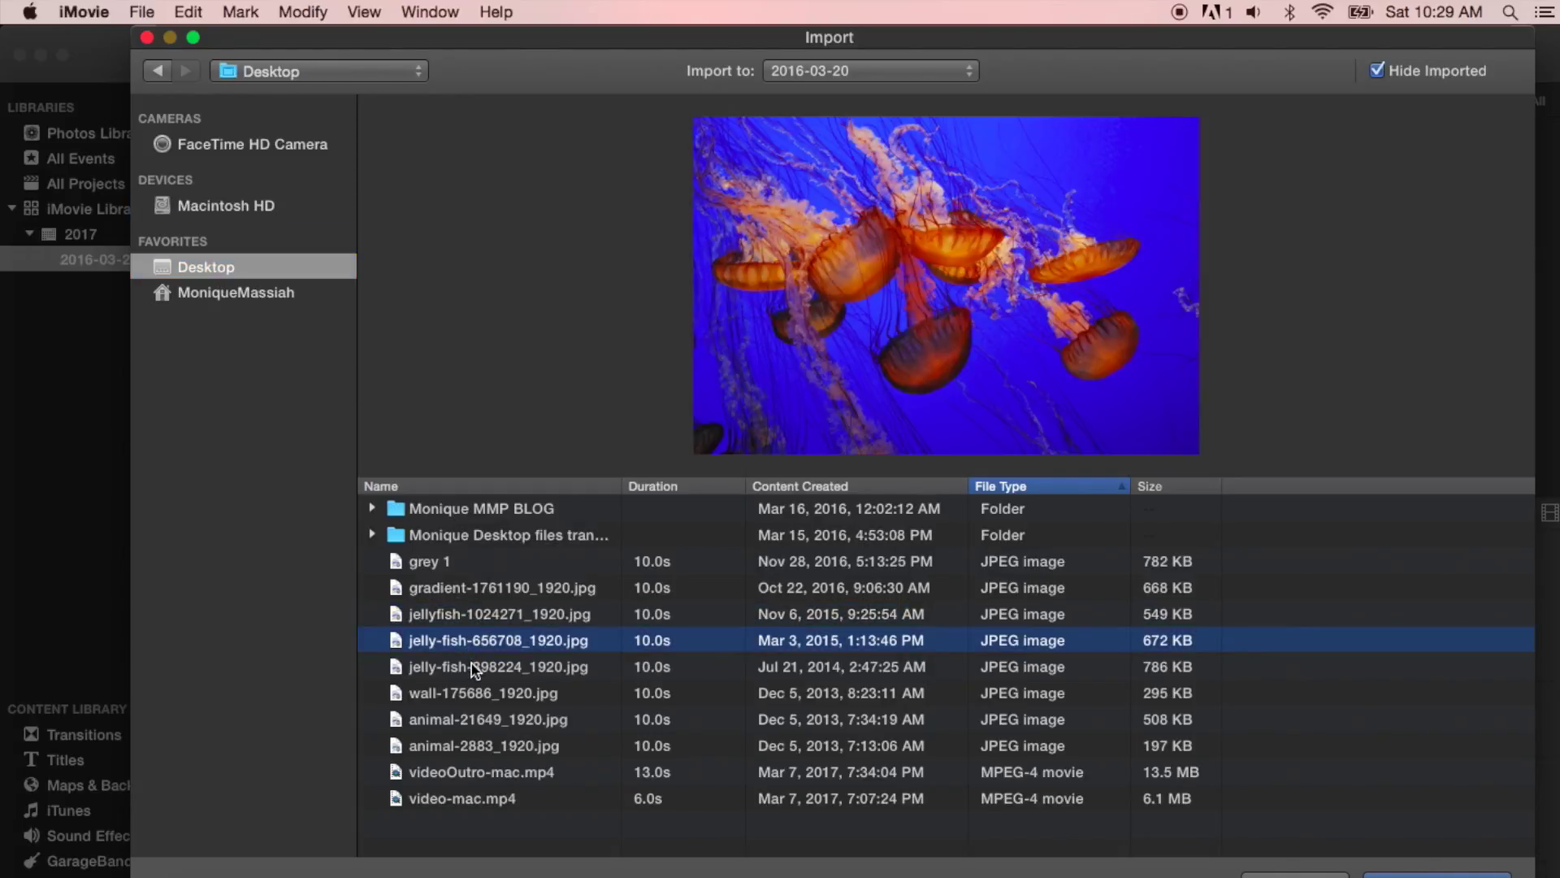
{"action": "left_click", "coordinate": [475, 667]}
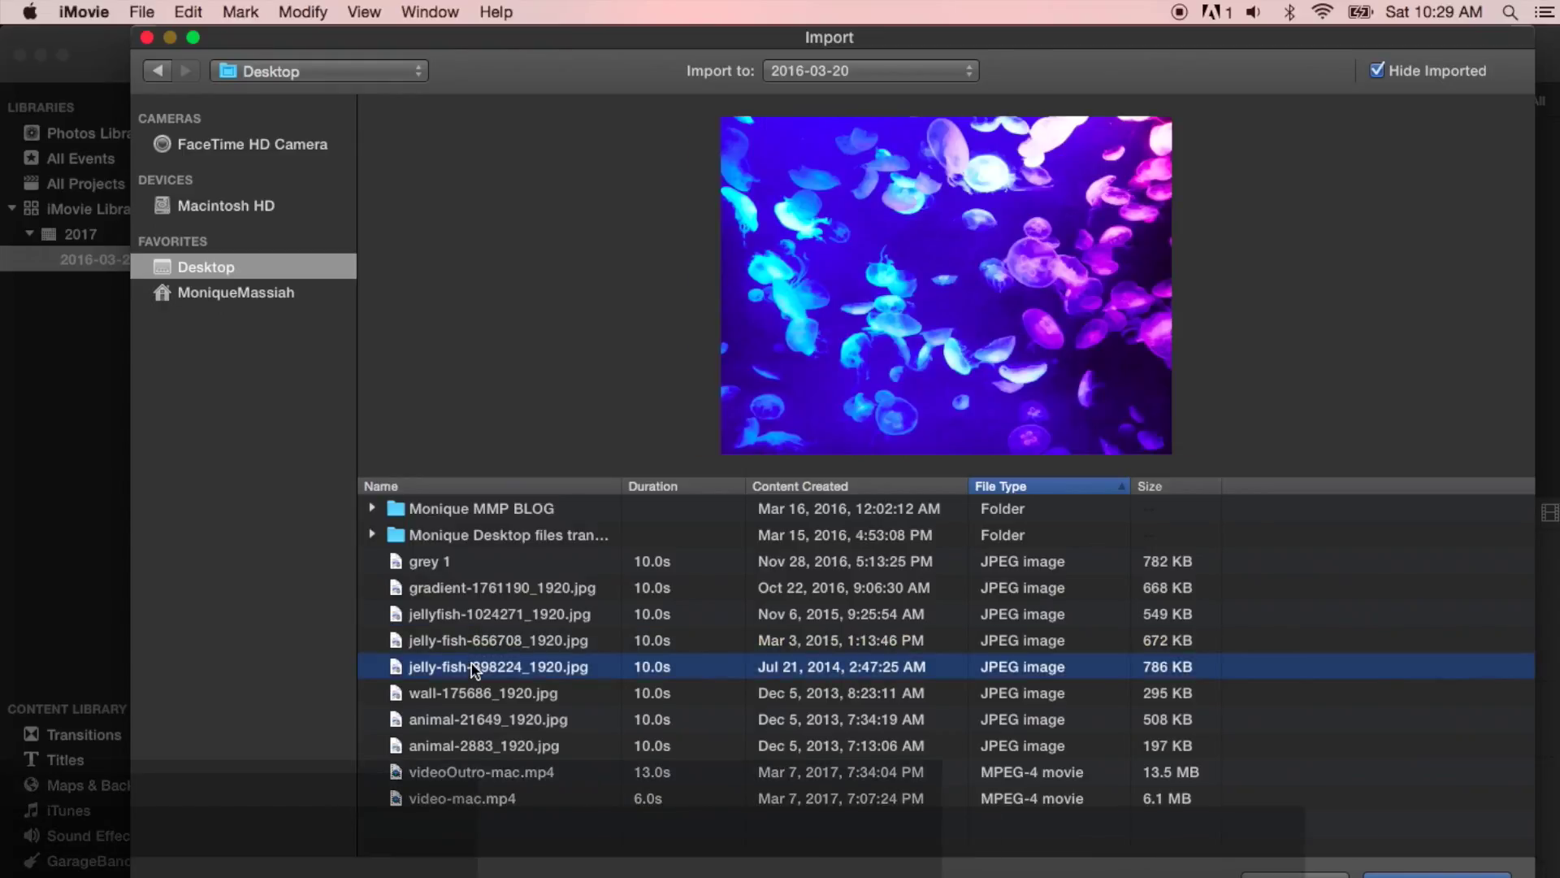
{"action": "left_click", "coordinate": [486, 722]}
{"action": "left_click", "coordinate": [491, 744]}
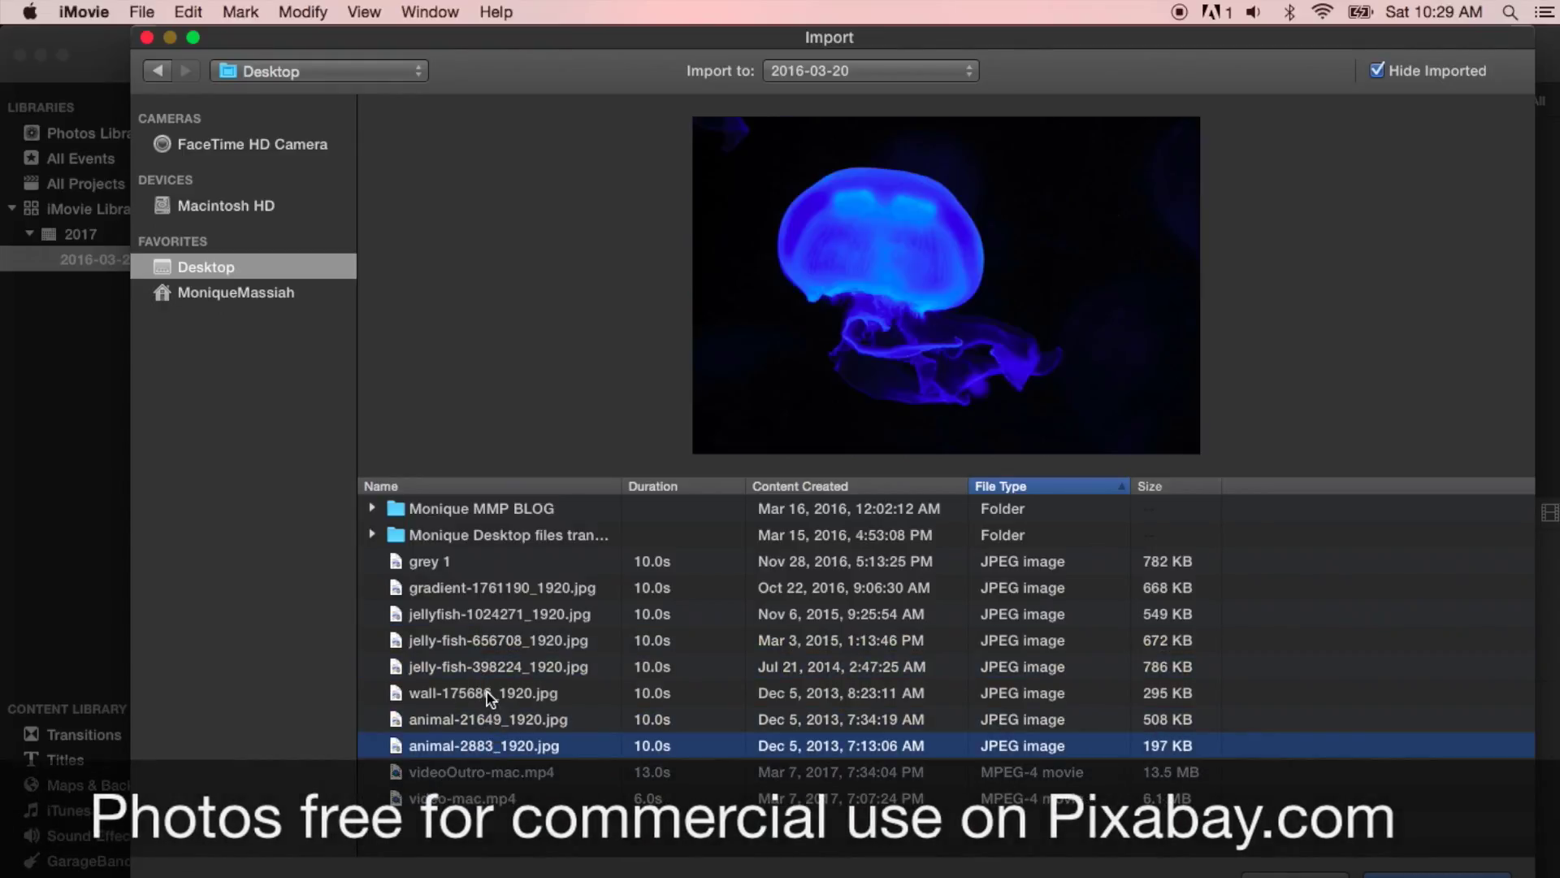
{"action": "left_click", "coordinate": [490, 696]}
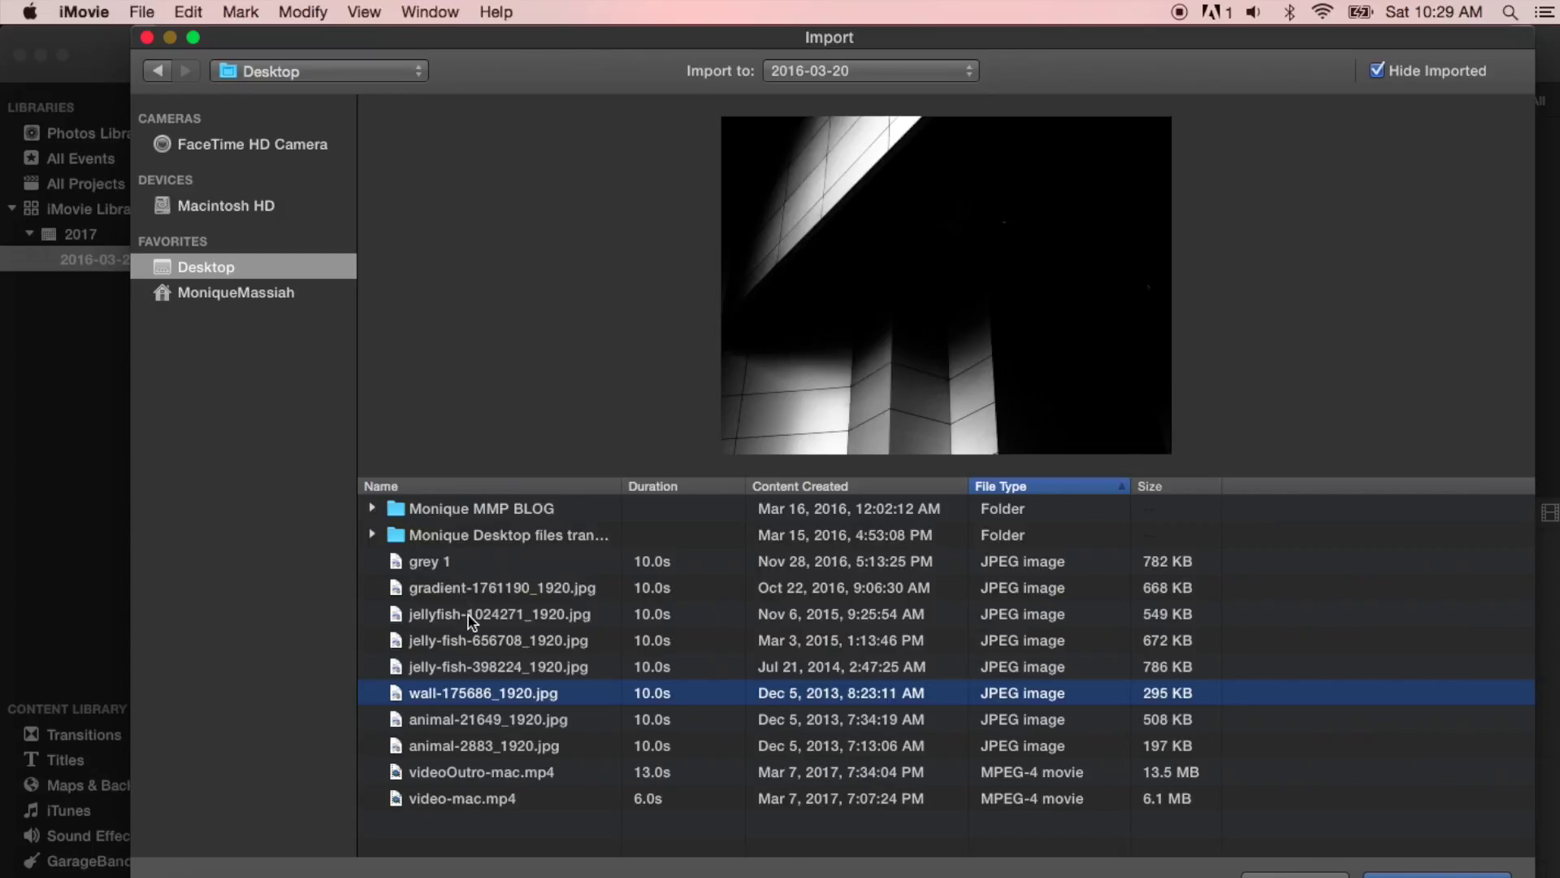
{"action": "left_click", "coordinate": [472, 619]}
{"action": "left_click", "coordinate": [472, 668], "text": "shift"}
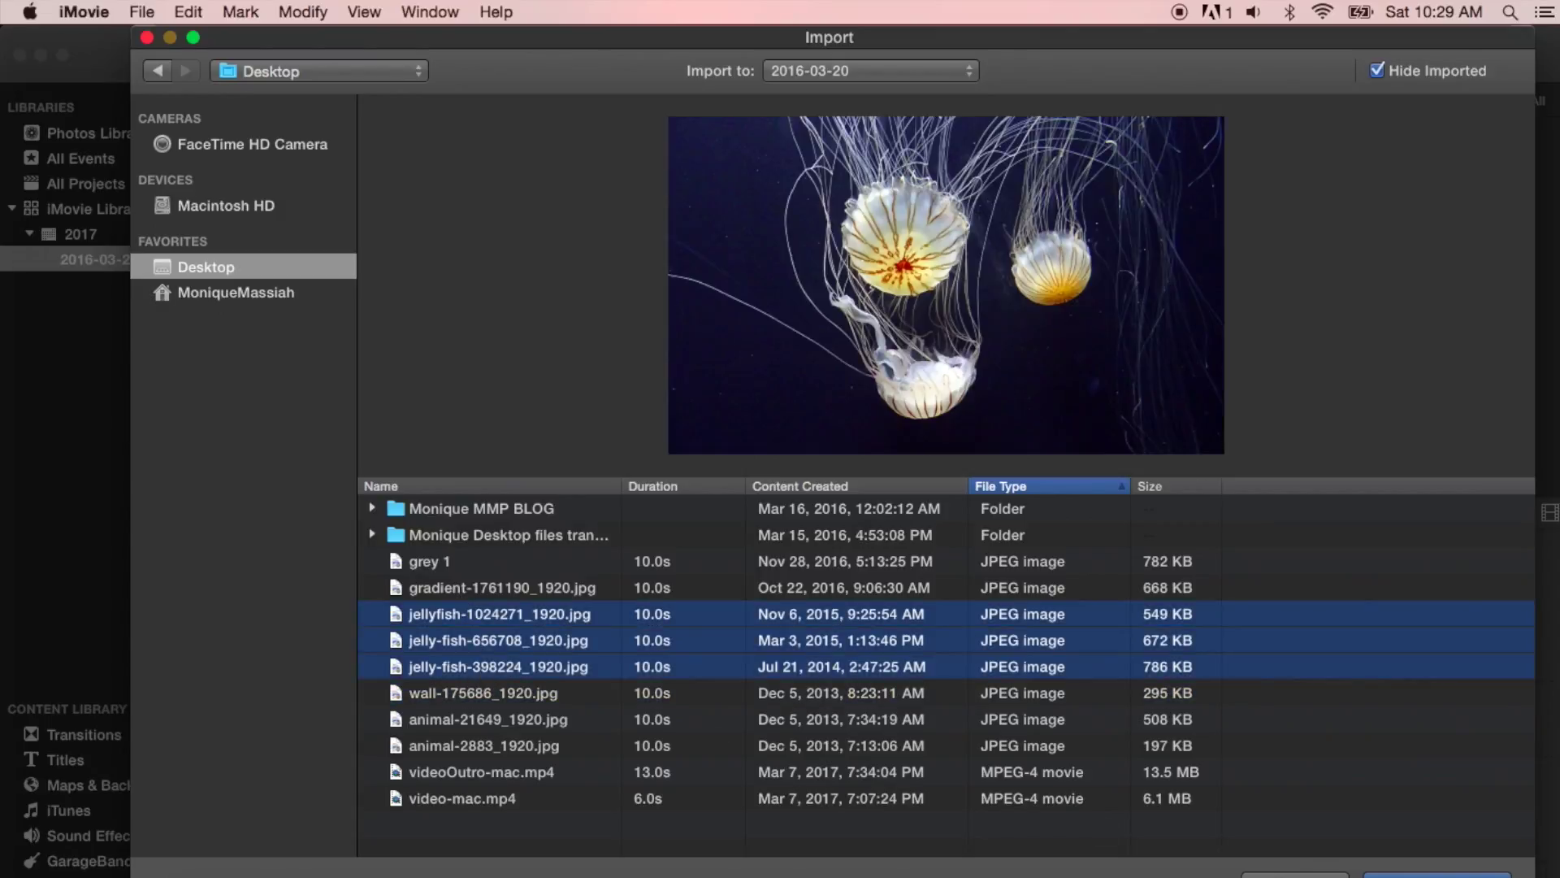
{"action": "key", "text": "Return"}
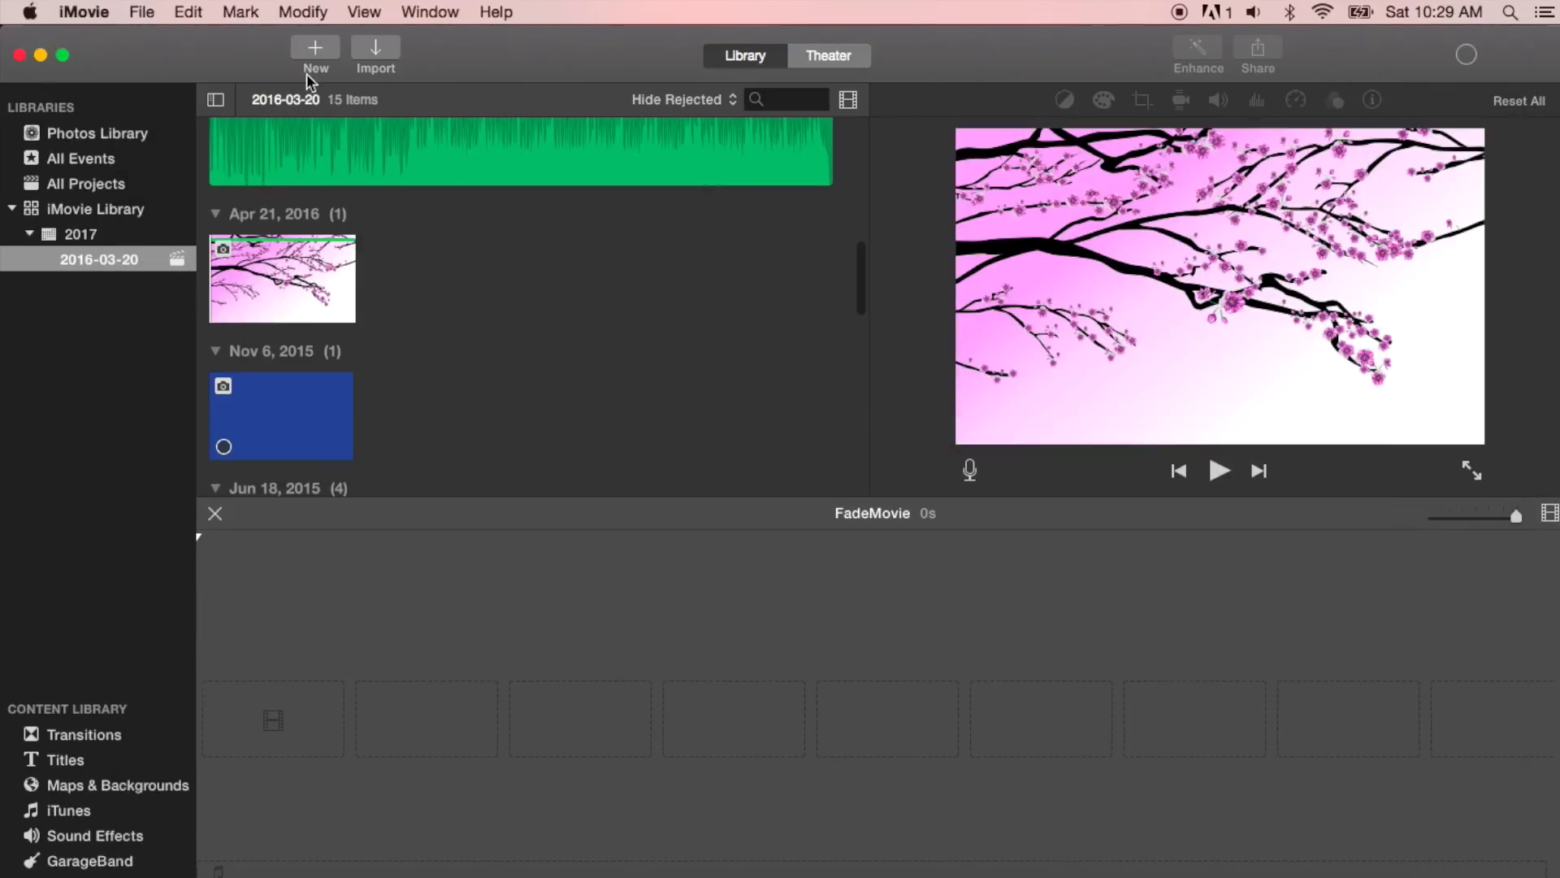
- Import animal-21649_1920.jpg and animal-2883_1920.jpg from the Desktop as well
{"action": "key", "text": "super+i"}
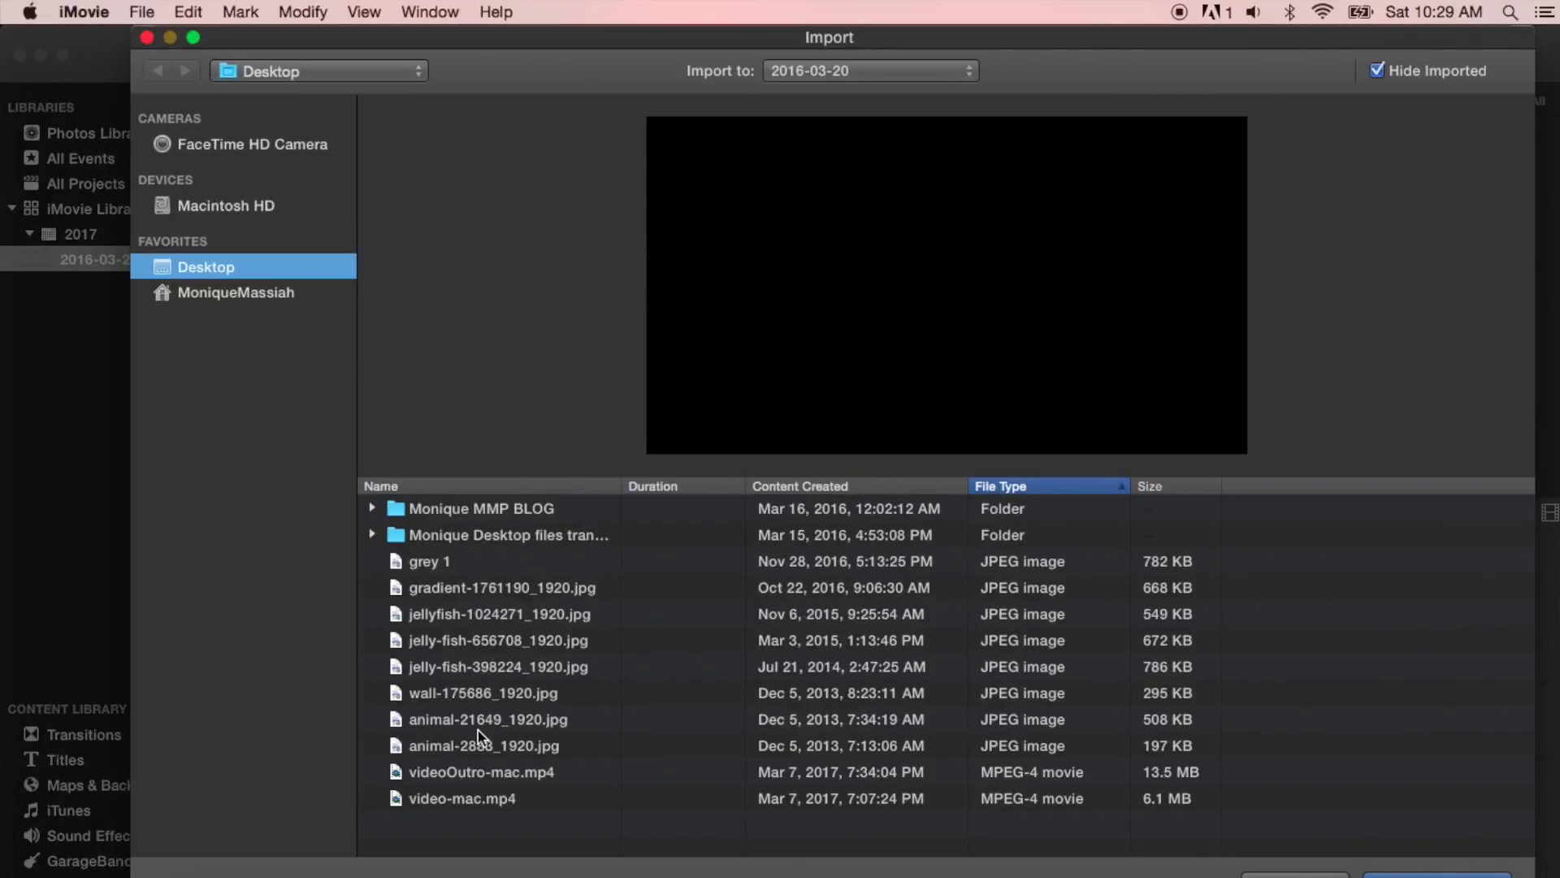
{"action": "left_click", "coordinate": [472, 723]}
{"action": "left_click", "coordinate": [471, 745], "text": "shift"}
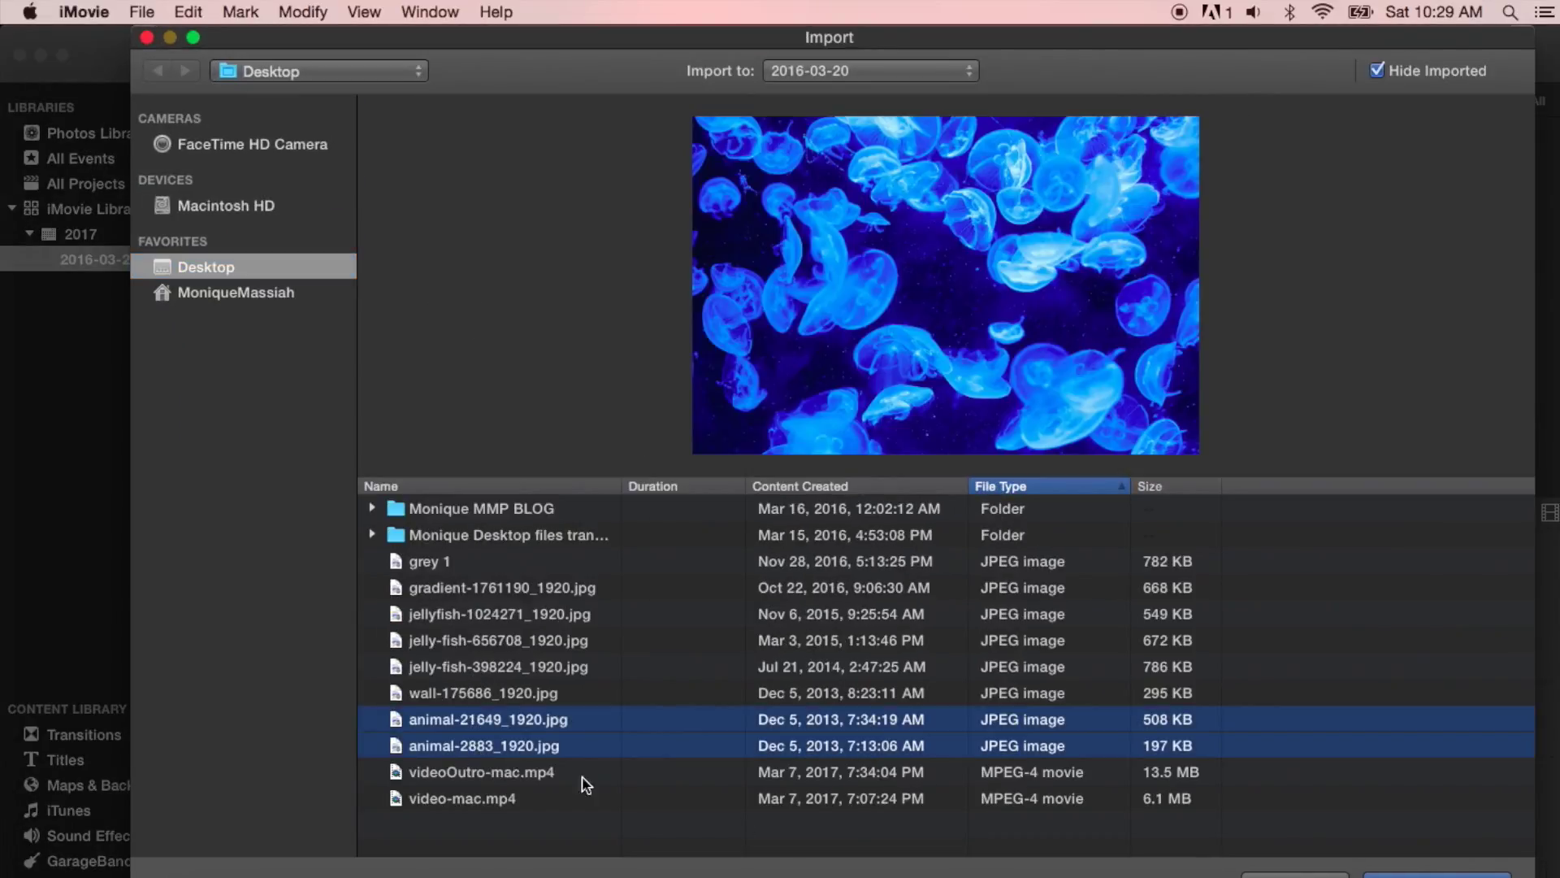
{"action": "key", "text": "Return"}
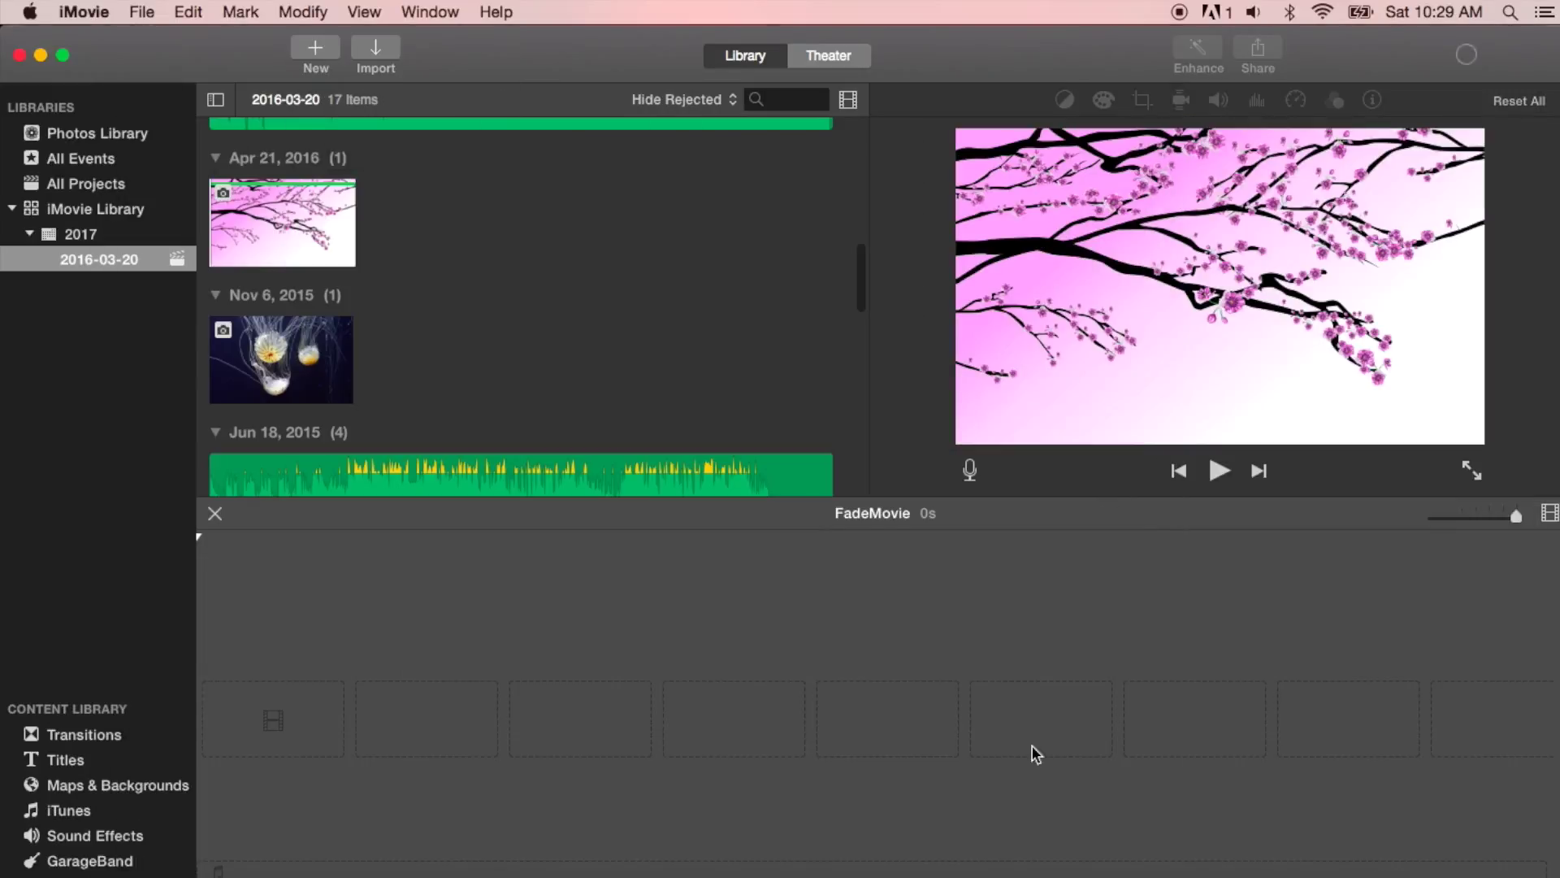
{"action": "scroll", "coordinate": [447, 365], "scroll_direction": "down", "scroll_amount": 3}
{"action": "scroll", "coordinate": [441, 362], "scroll_direction": "down", "scroll_amount": 10}
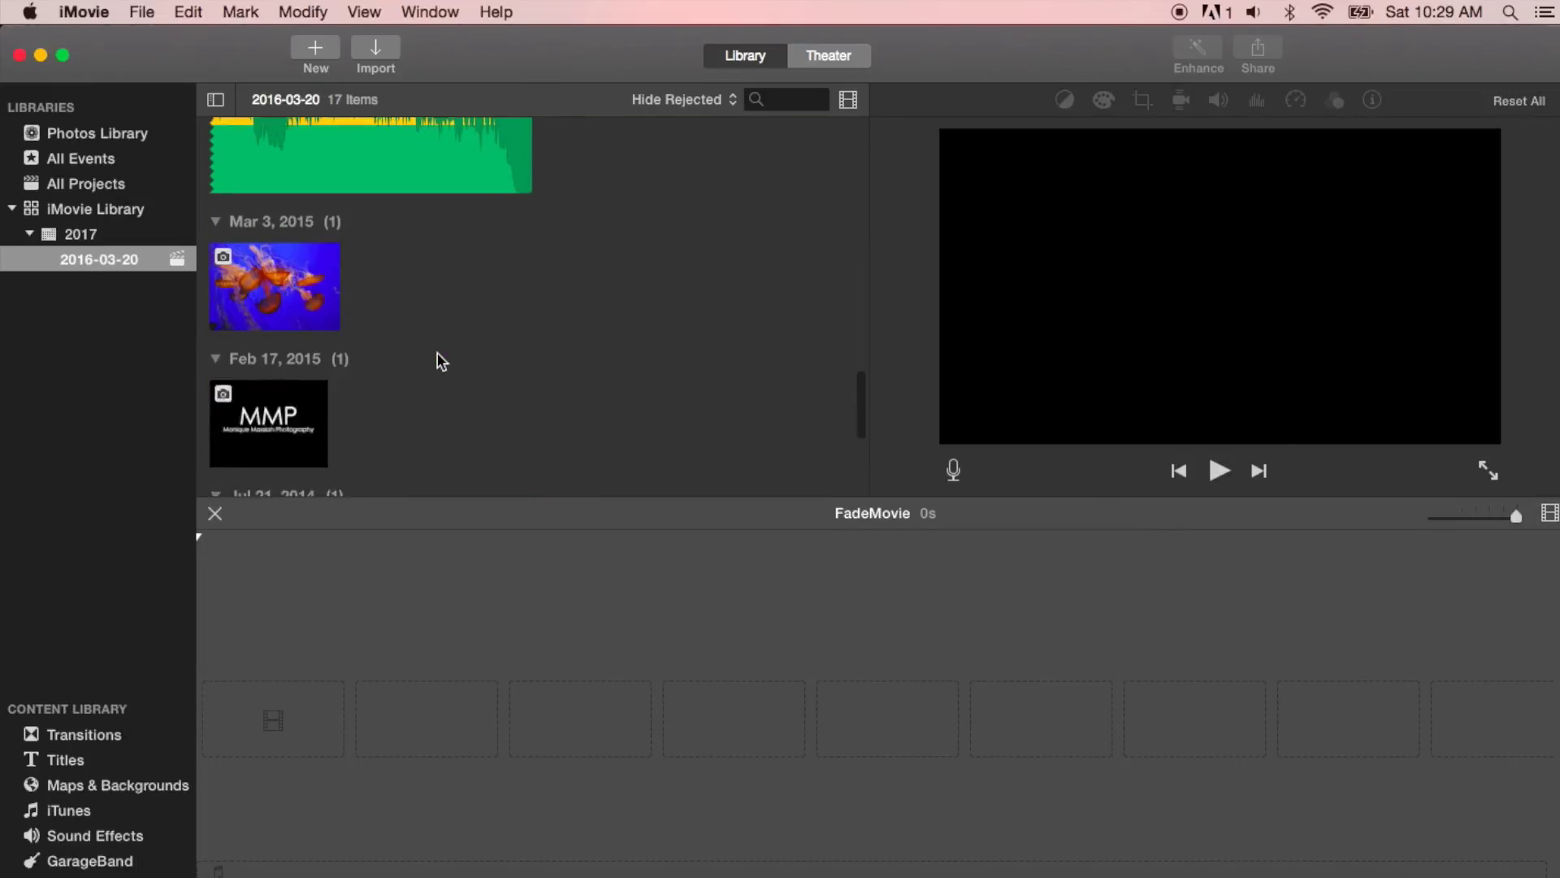
{"action": "scroll", "coordinate": [441, 361], "scroll_direction": "up", "scroll_amount": 15}
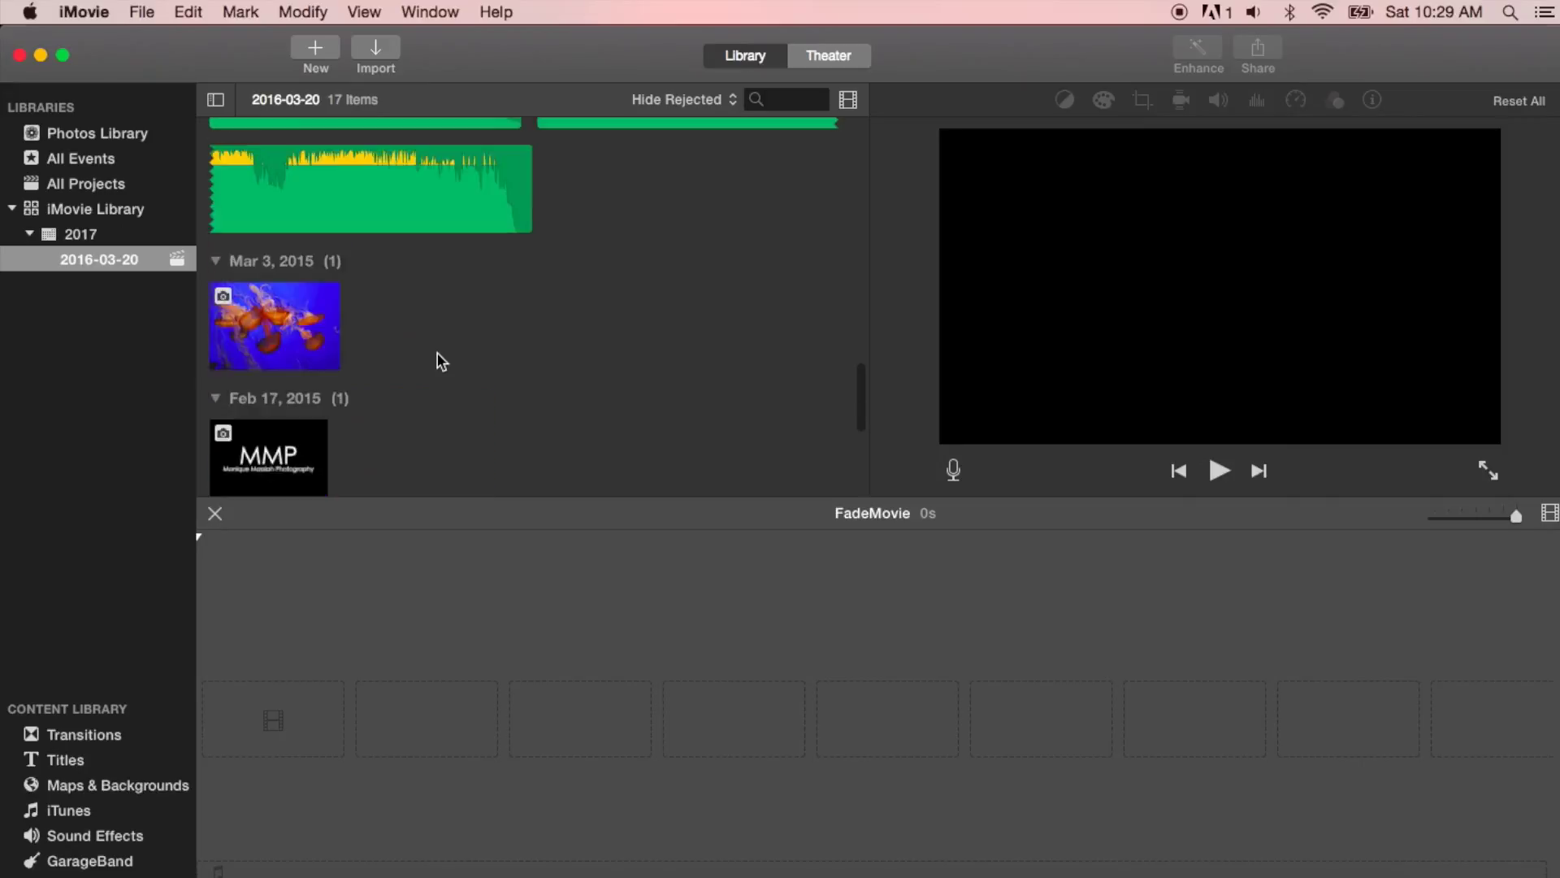
{"action": "scroll", "coordinate": [437, 353], "scroll_direction": "up", "scroll_amount": 5}
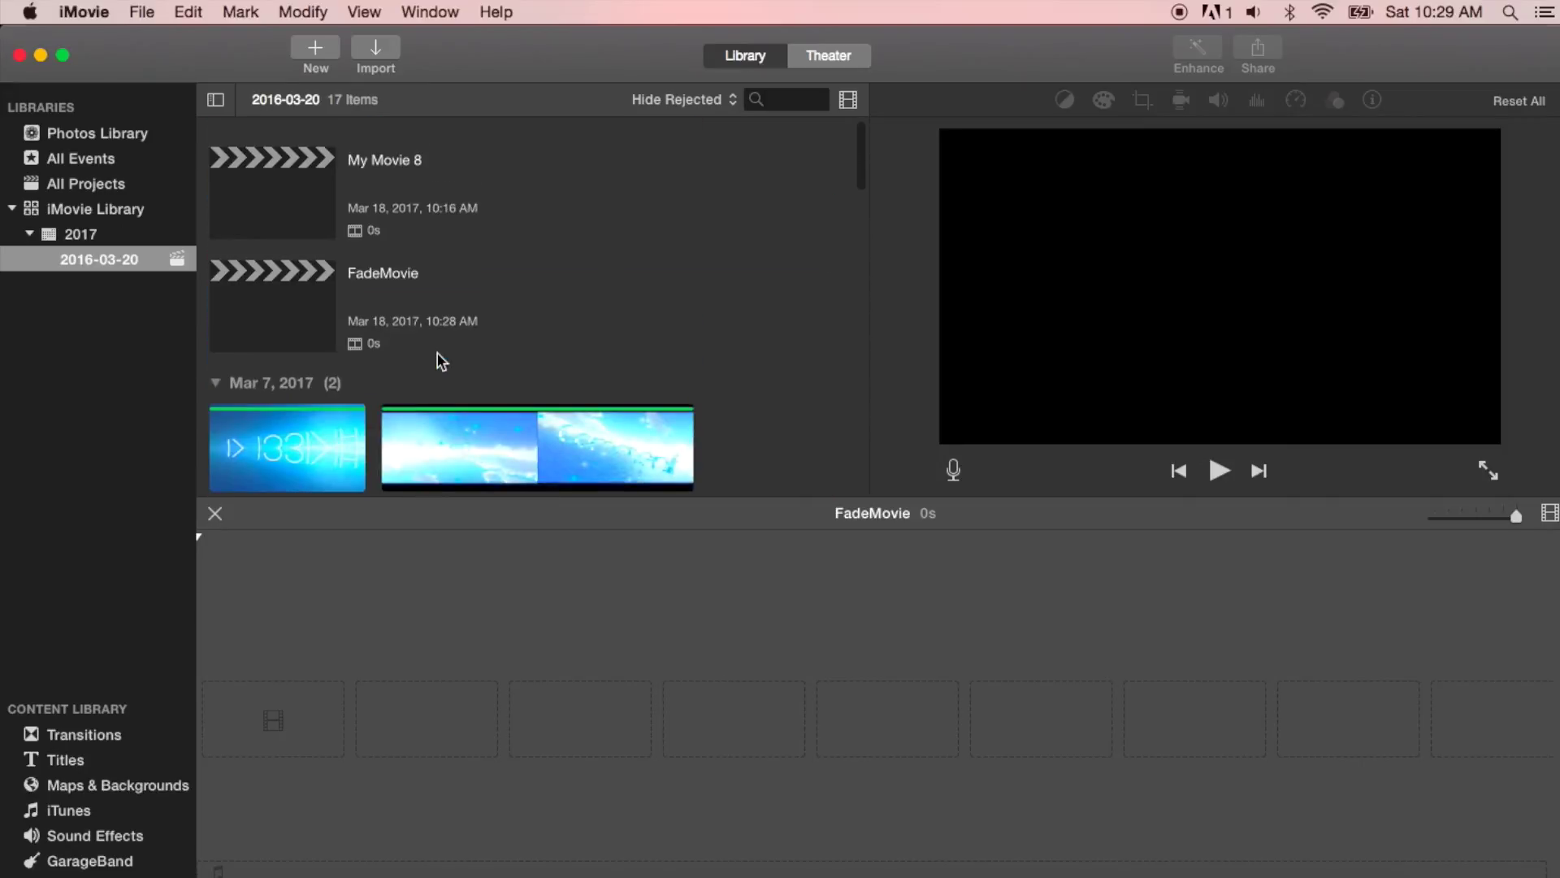
{"action": "scroll", "coordinate": [437, 353], "scroll_direction": "down", "scroll_amount": 10}
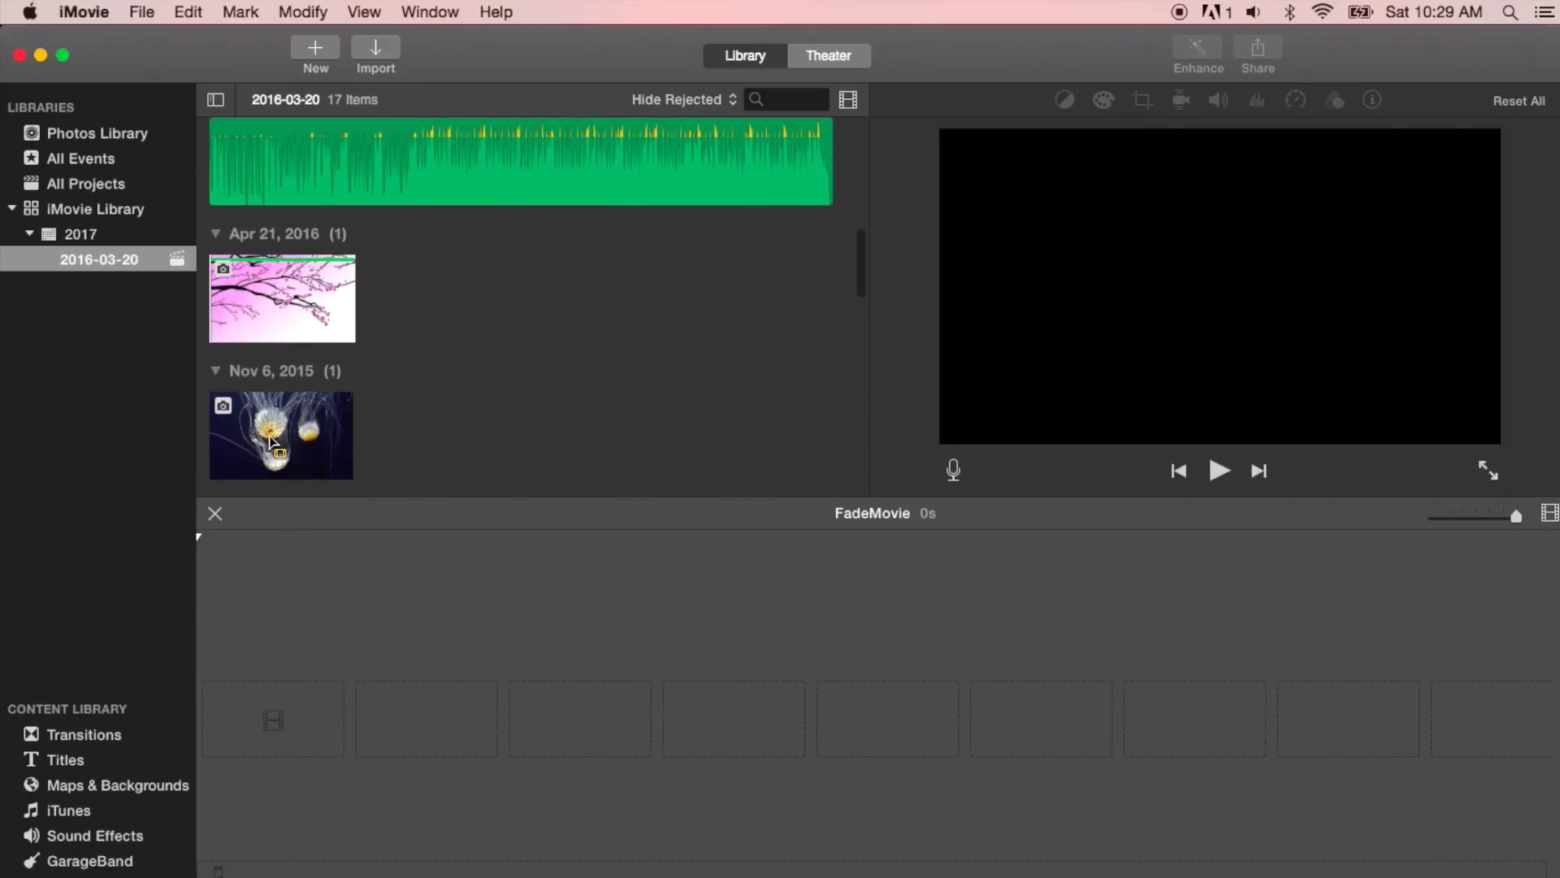
{"action": "left_click", "coordinate": [271, 441]}
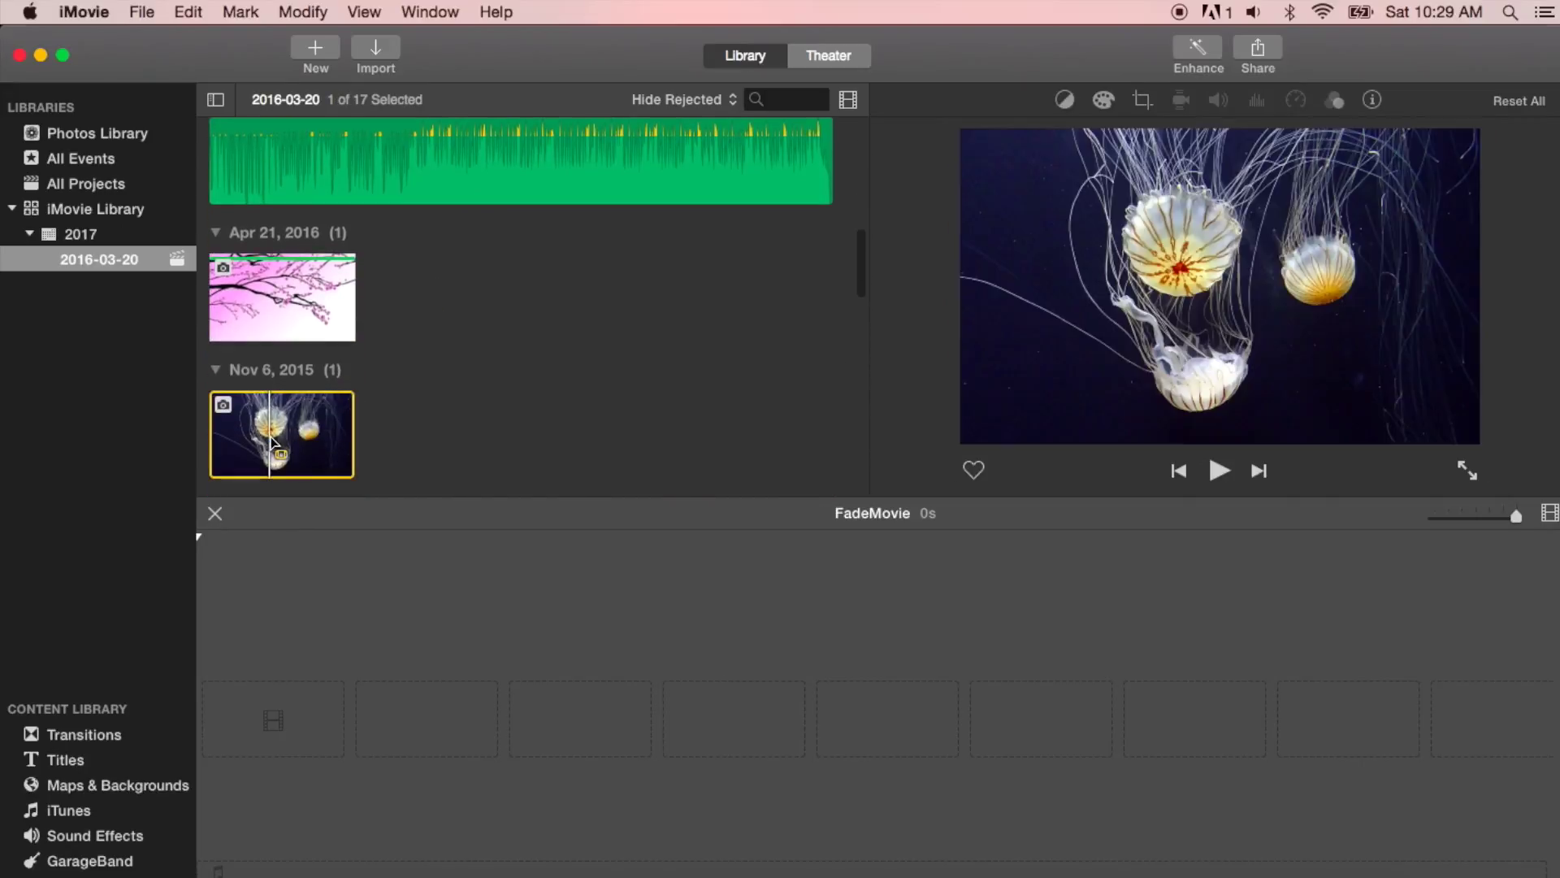
- Append a jellyfish photo and the Mar 3, 2015 orange jellyfish photo to the timeline
{"action": "left_click", "coordinate": [340, 465]}
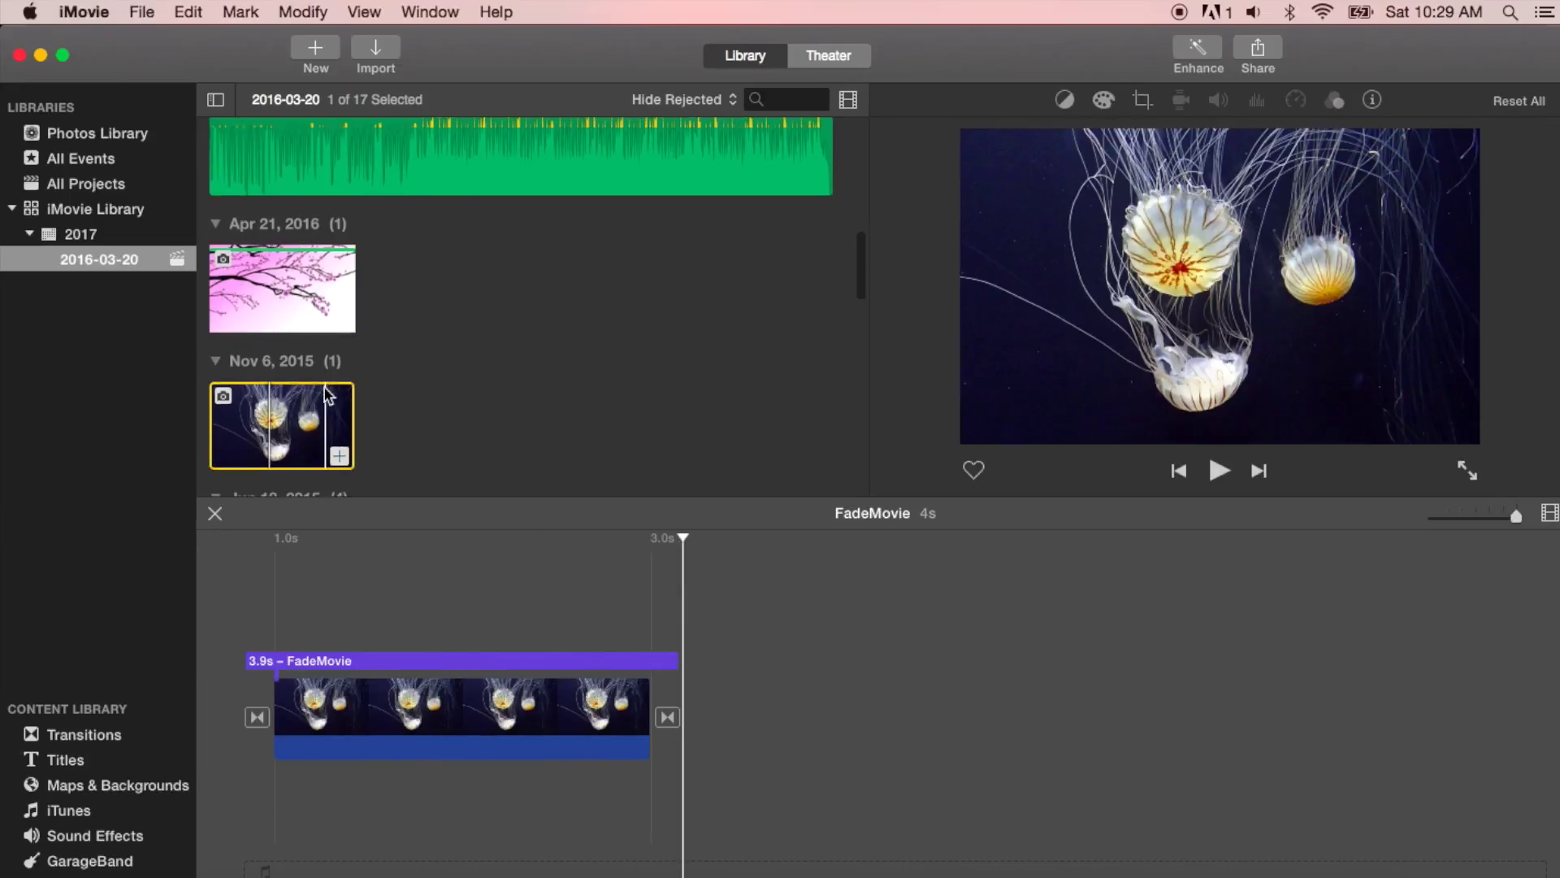
{"action": "scroll", "coordinate": [333, 402], "scroll_direction": "down", "scroll_amount": 10}
{"action": "scroll", "coordinate": [325, 395], "scroll_direction": "down", "scroll_amount": 2}
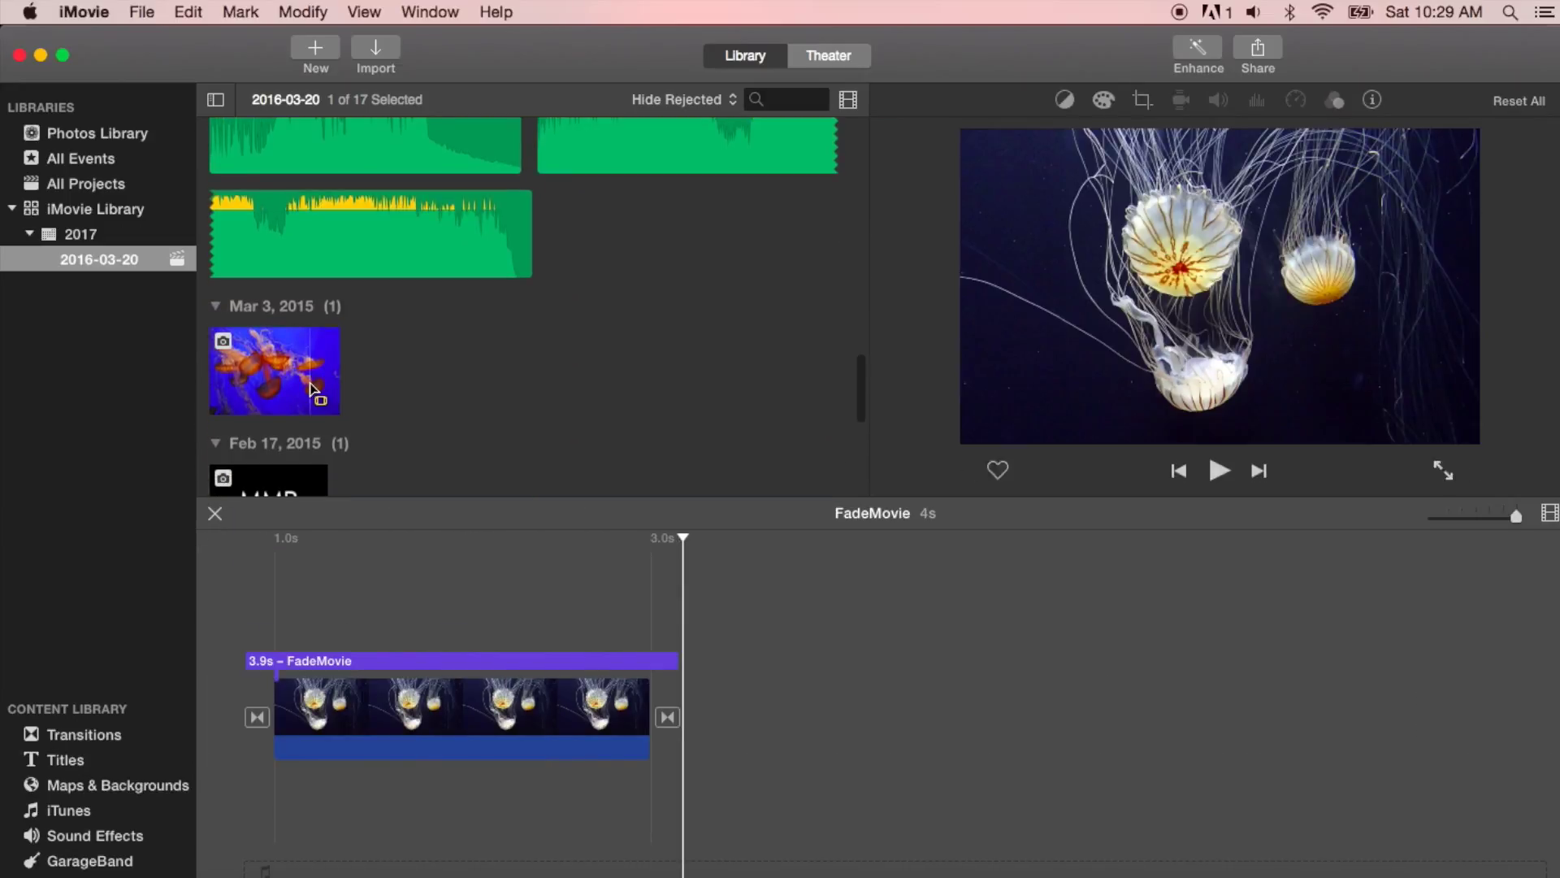
{"action": "left_click", "coordinate": [312, 388]}
{"action": "left_click", "coordinate": [327, 402]}
- Append the Jul 21, 2014 purple jellyfish and the Dec 5, 2013 blue jellyfish photos
{"action": "scroll", "coordinate": [332, 409], "scroll_direction": "down", "scroll_amount": 10}
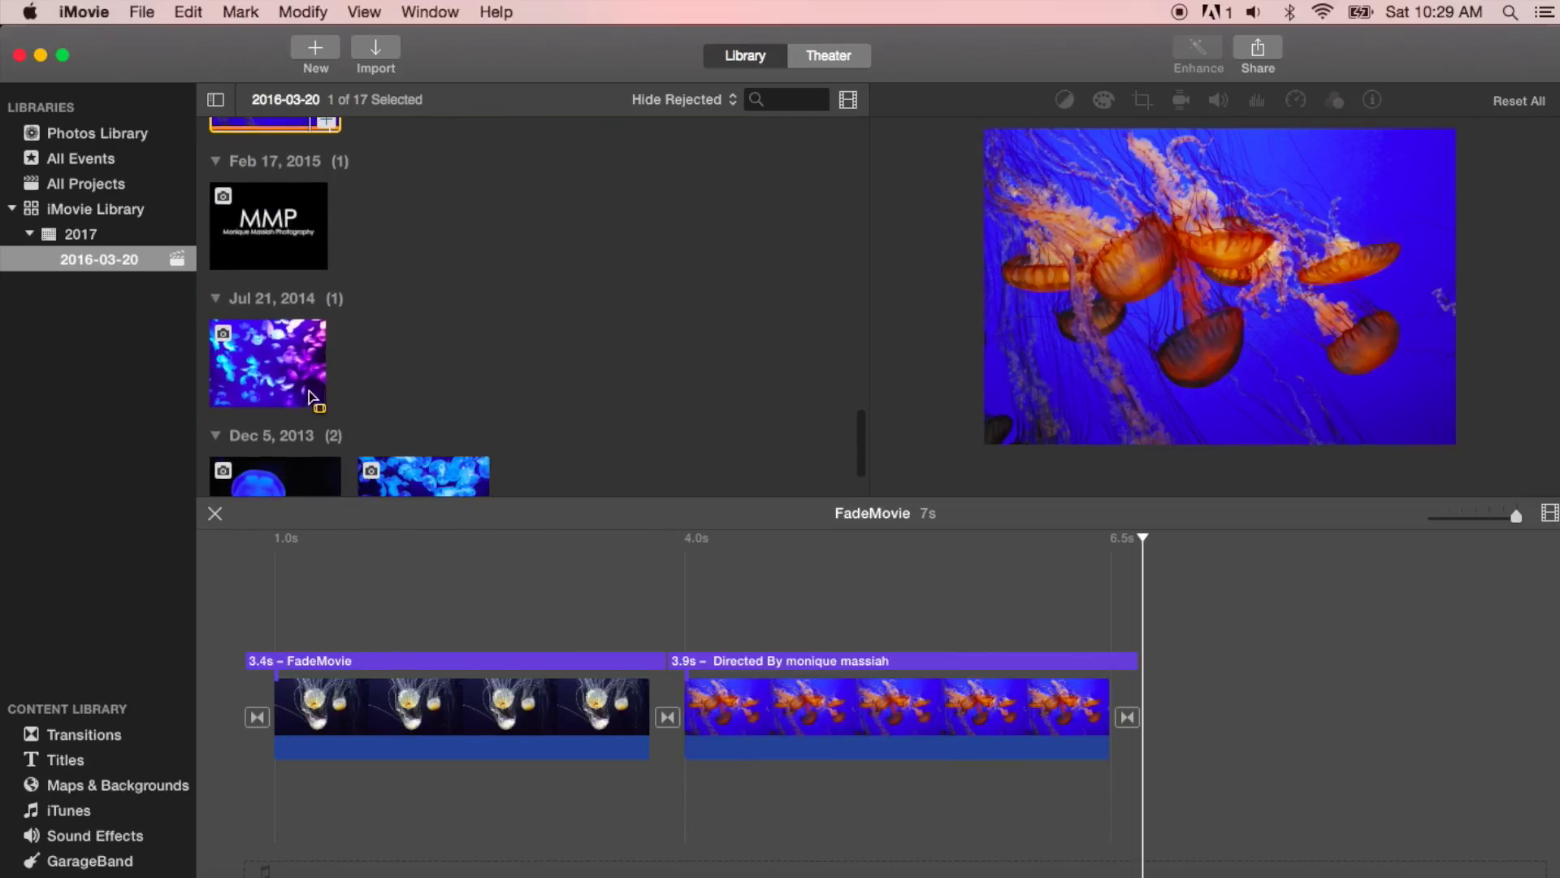
{"action": "left_click", "coordinate": [311, 398]}
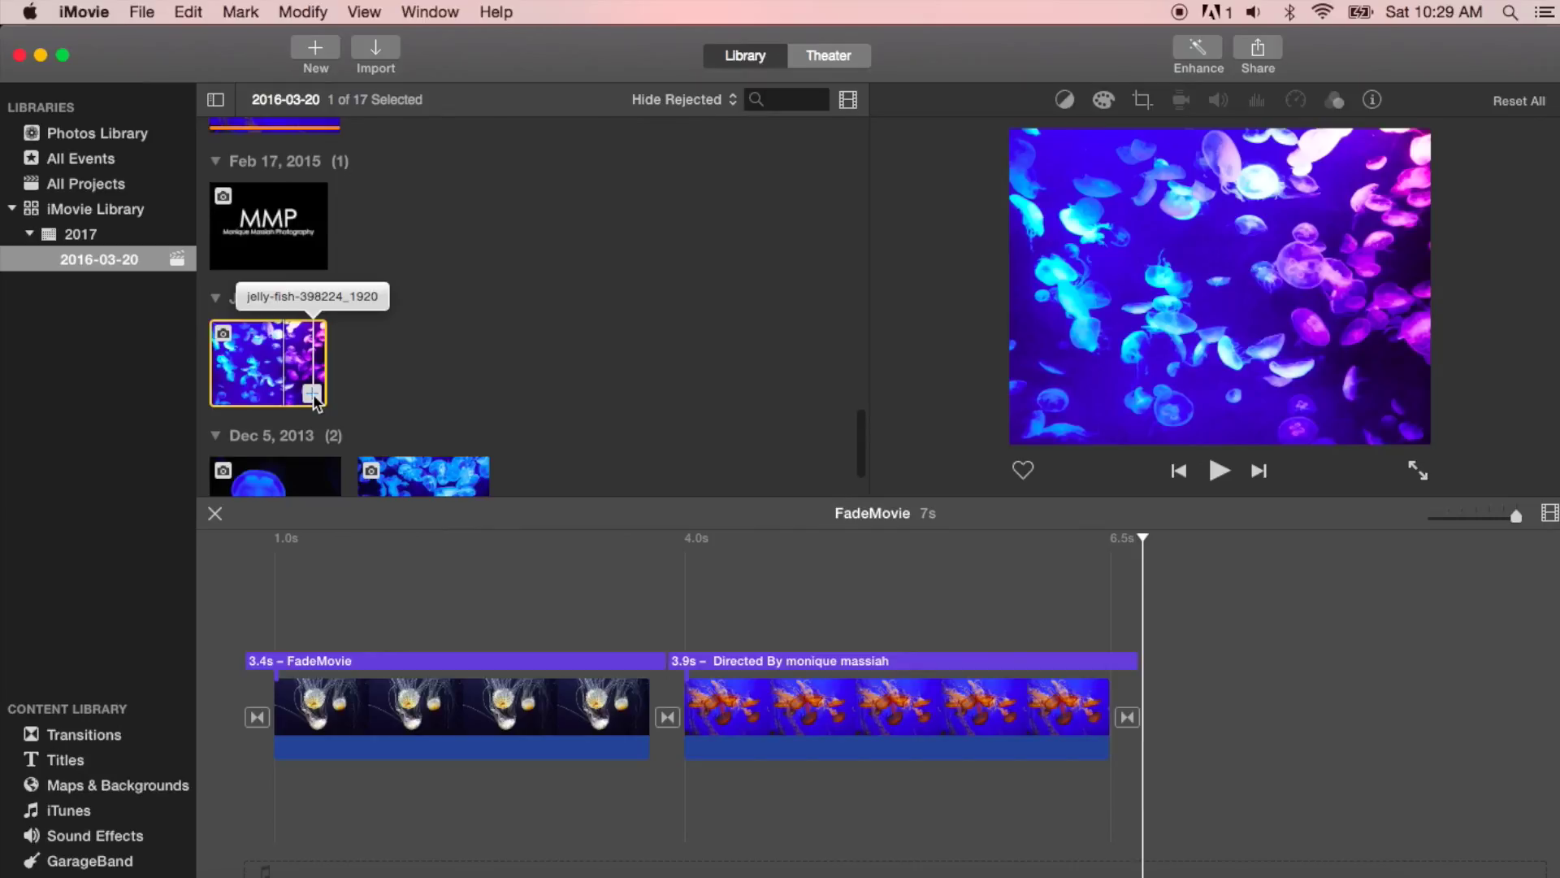
{"action": "left_click", "coordinate": [312, 395]}
{"action": "scroll", "coordinate": [317, 404], "scroll_direction": "down", "scroll_amount": 3}
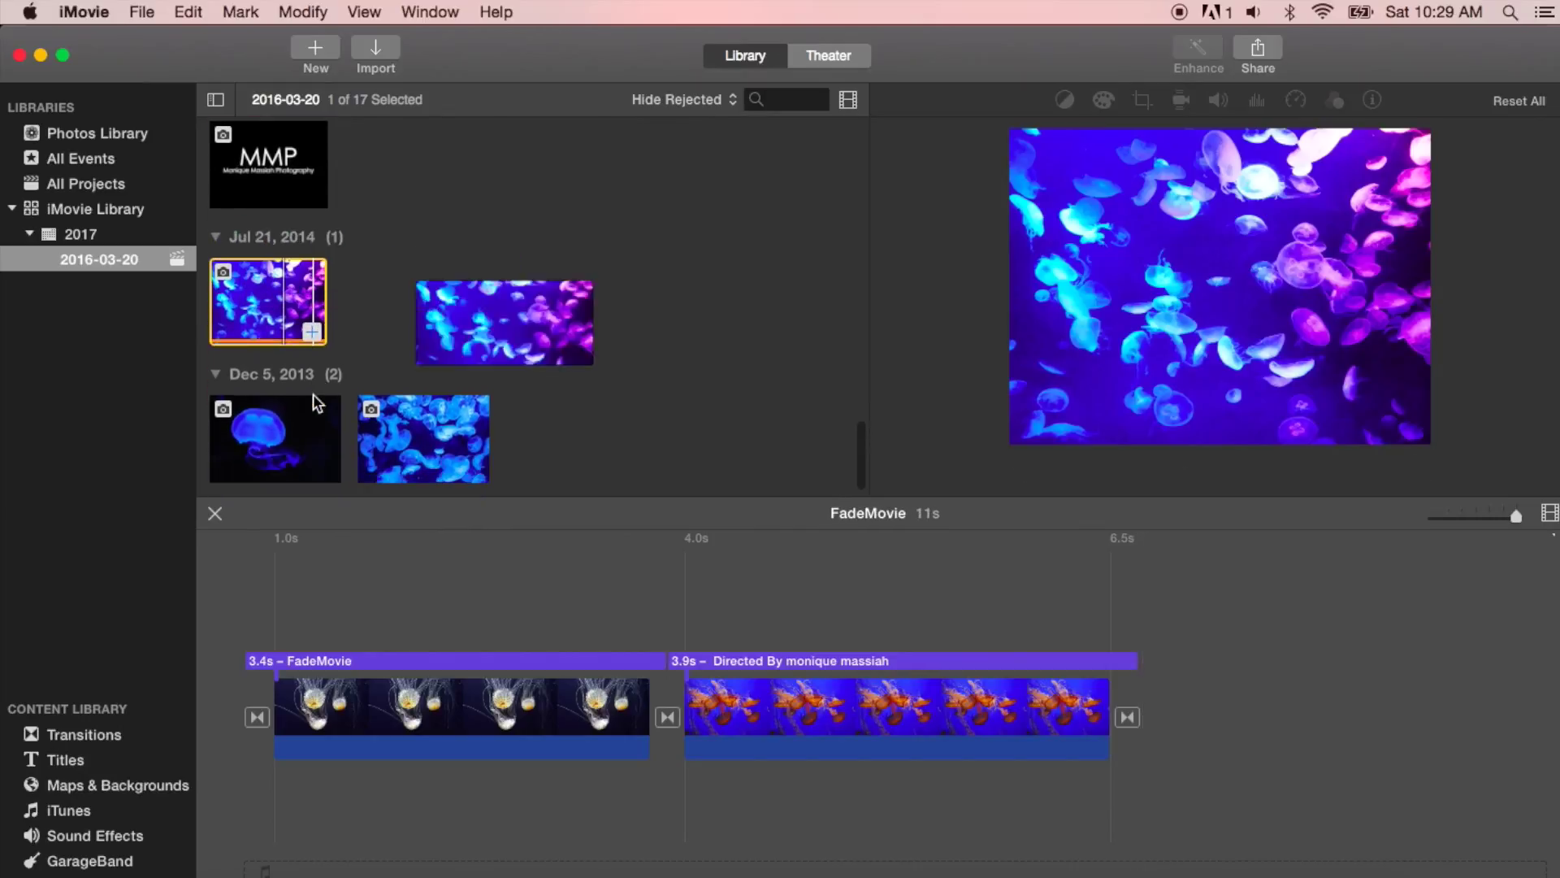
{"action": "left_click", "coordinate": [303, 447]}
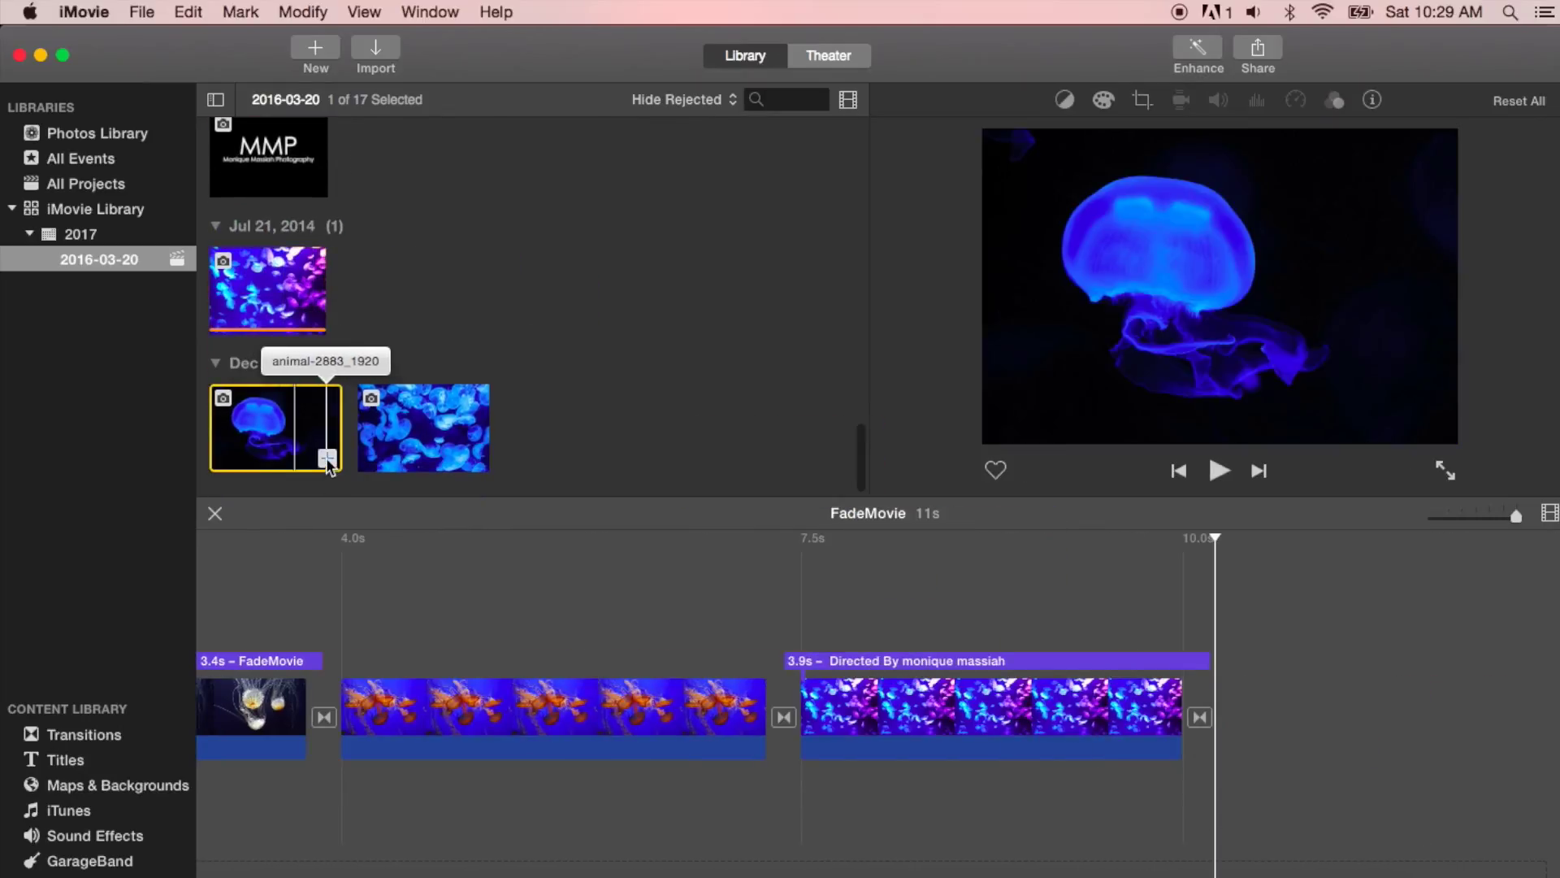
{"action": "left_click", "coordinate": [327, 459]}
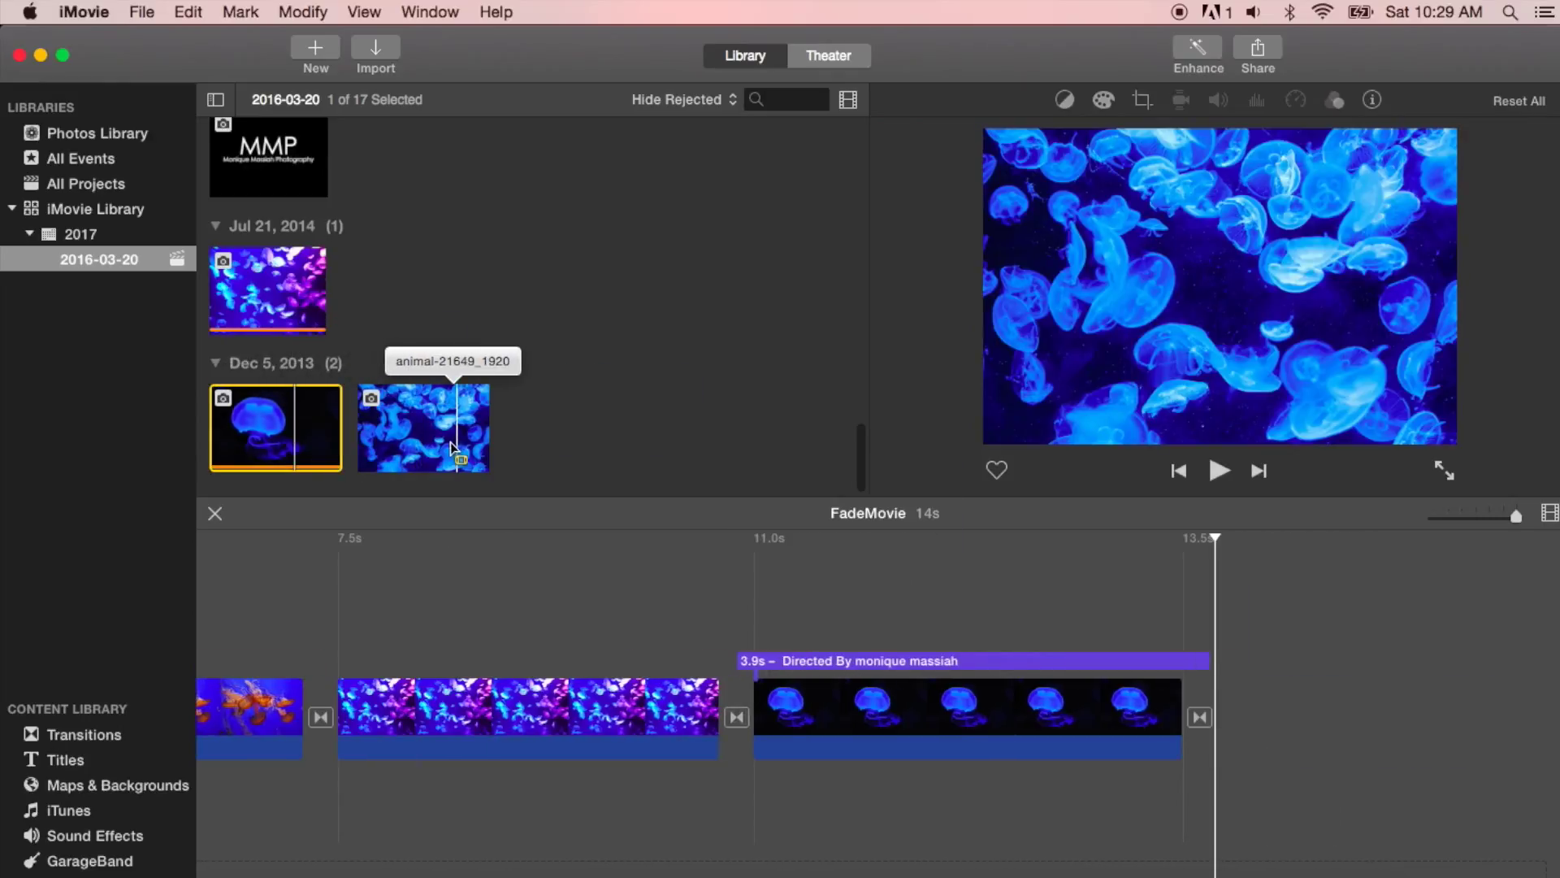
{"action": "left_click", "coordinate": [451, 445]}
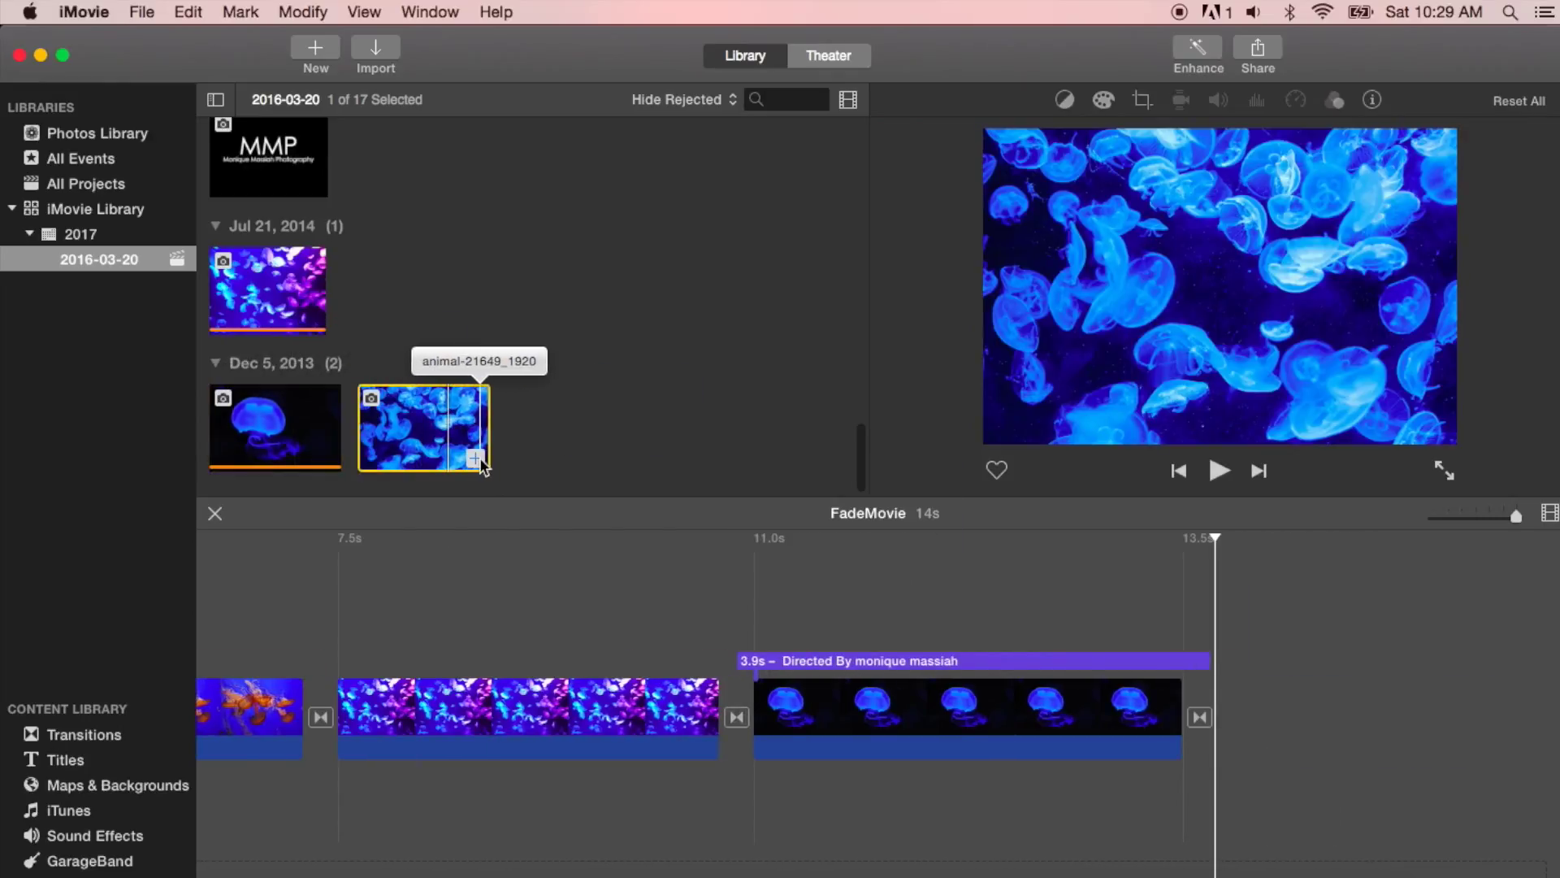
{"action": "left_click", "coordinate": [477, 460]}
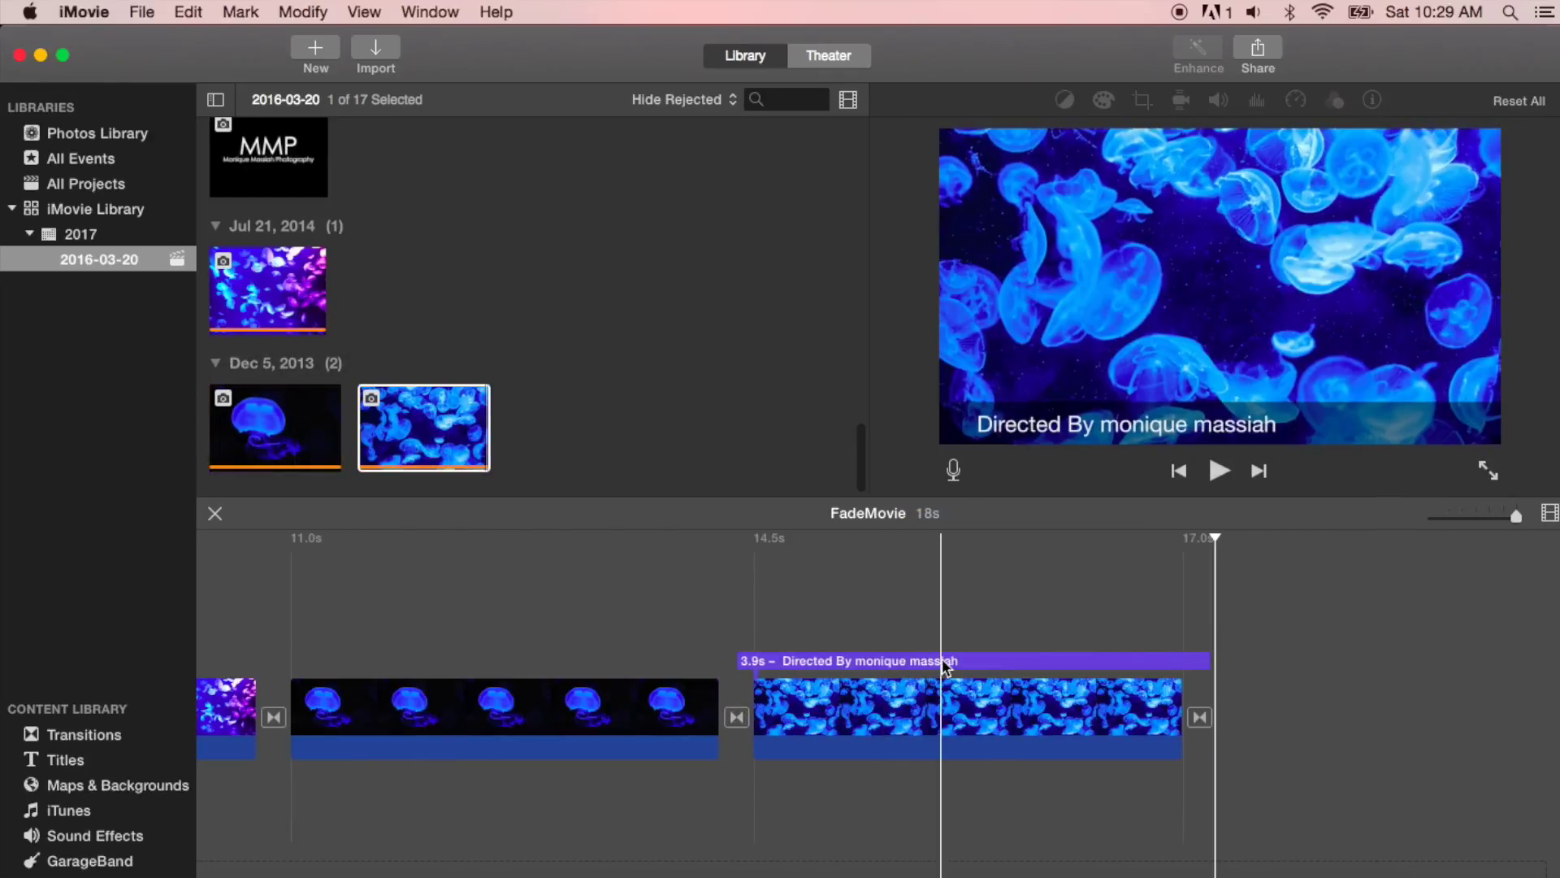
- Delete the Directed By closing title, turn off automatic content, and zoom the timeline out
{"action": "left_click", "coordinate": [945, 666]}
{"action": "key", "text": "Delete"}
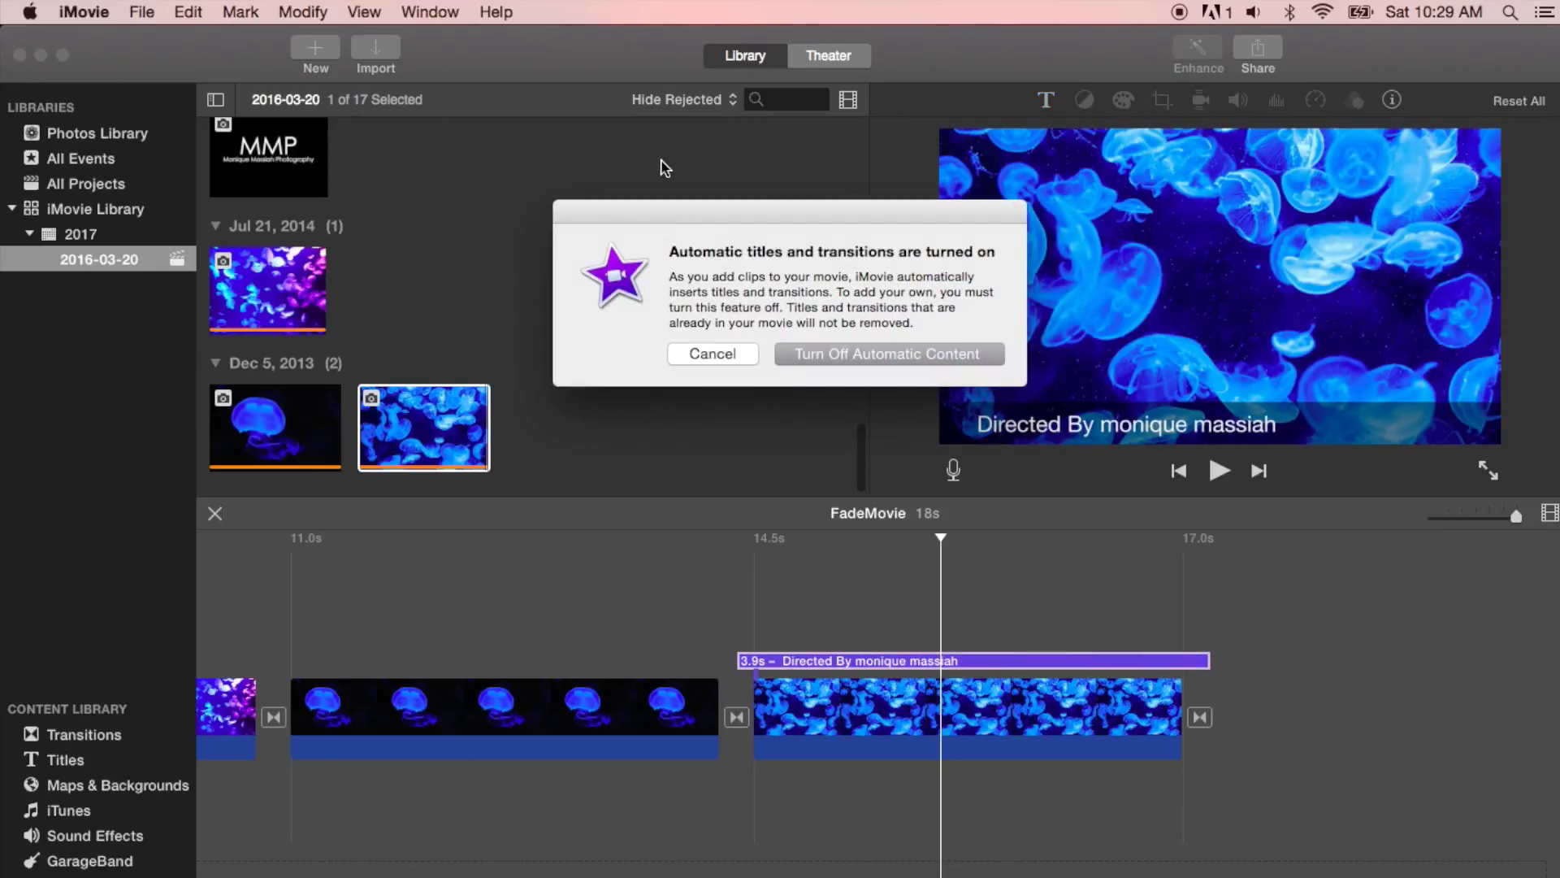
{"action": "left_click", "coordinate": [916, 355]}
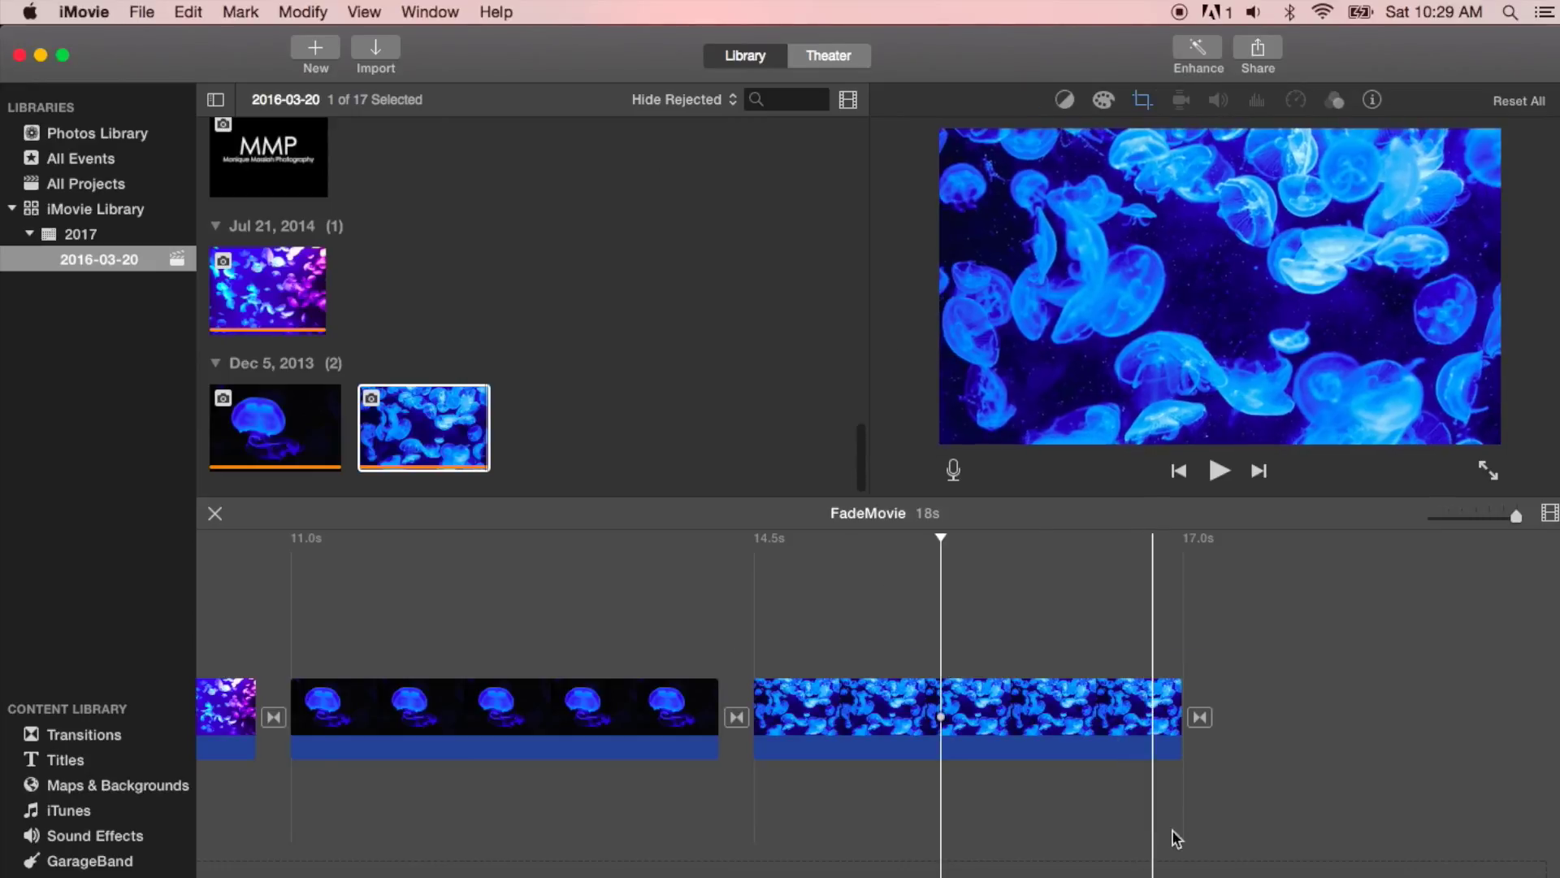
{"action": "scroll", "coordinate": [367, 784], "scroll_direction": "left", "scroll_amount": 15}
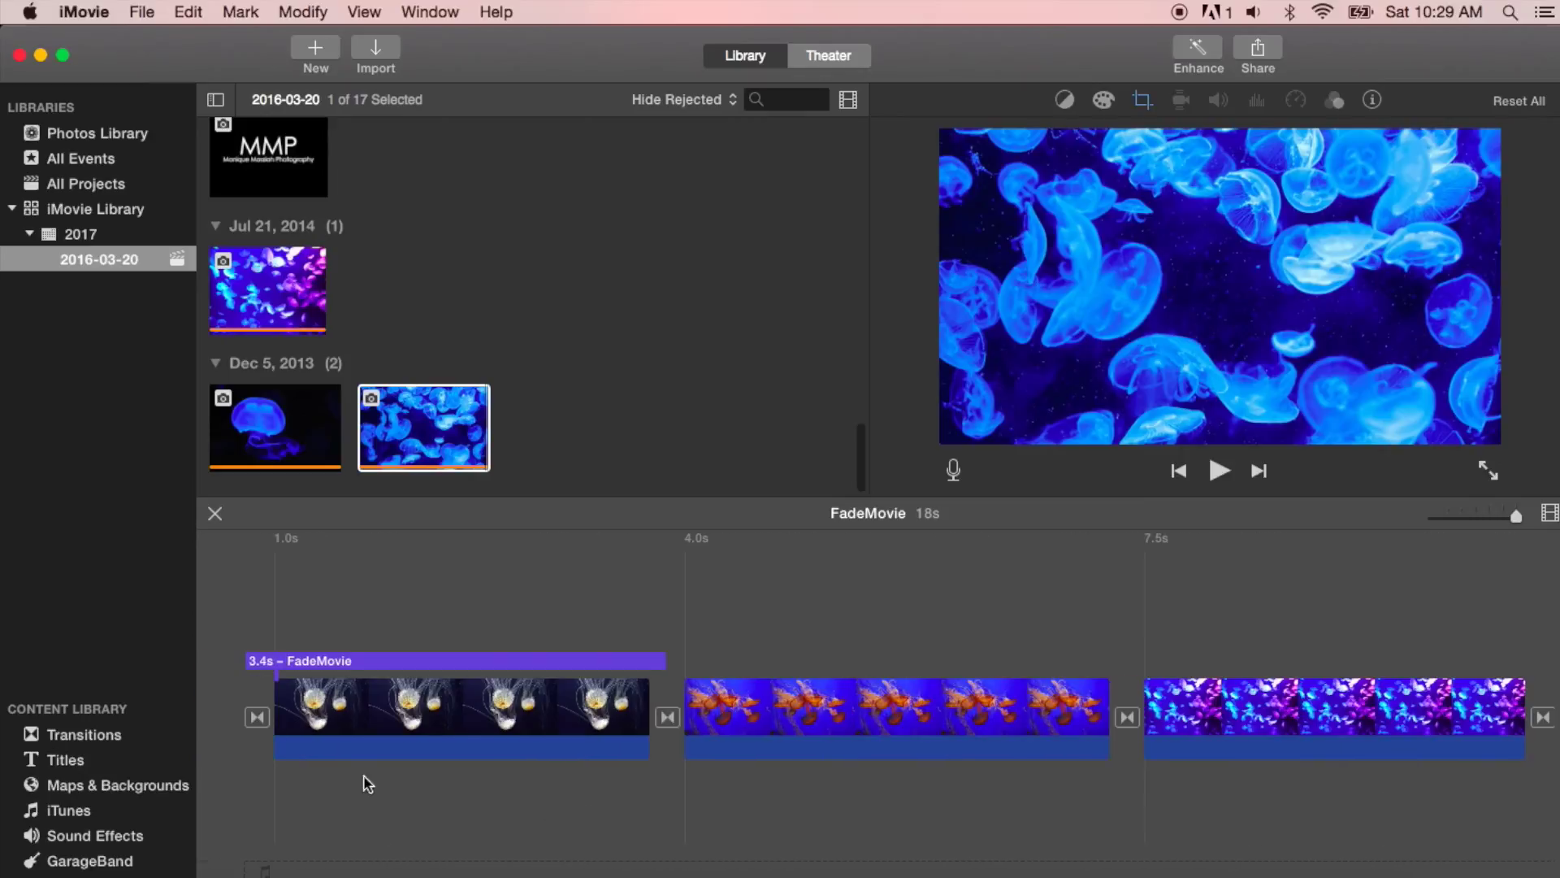
{"action": "left_click", "coordinate": [319, 711]}
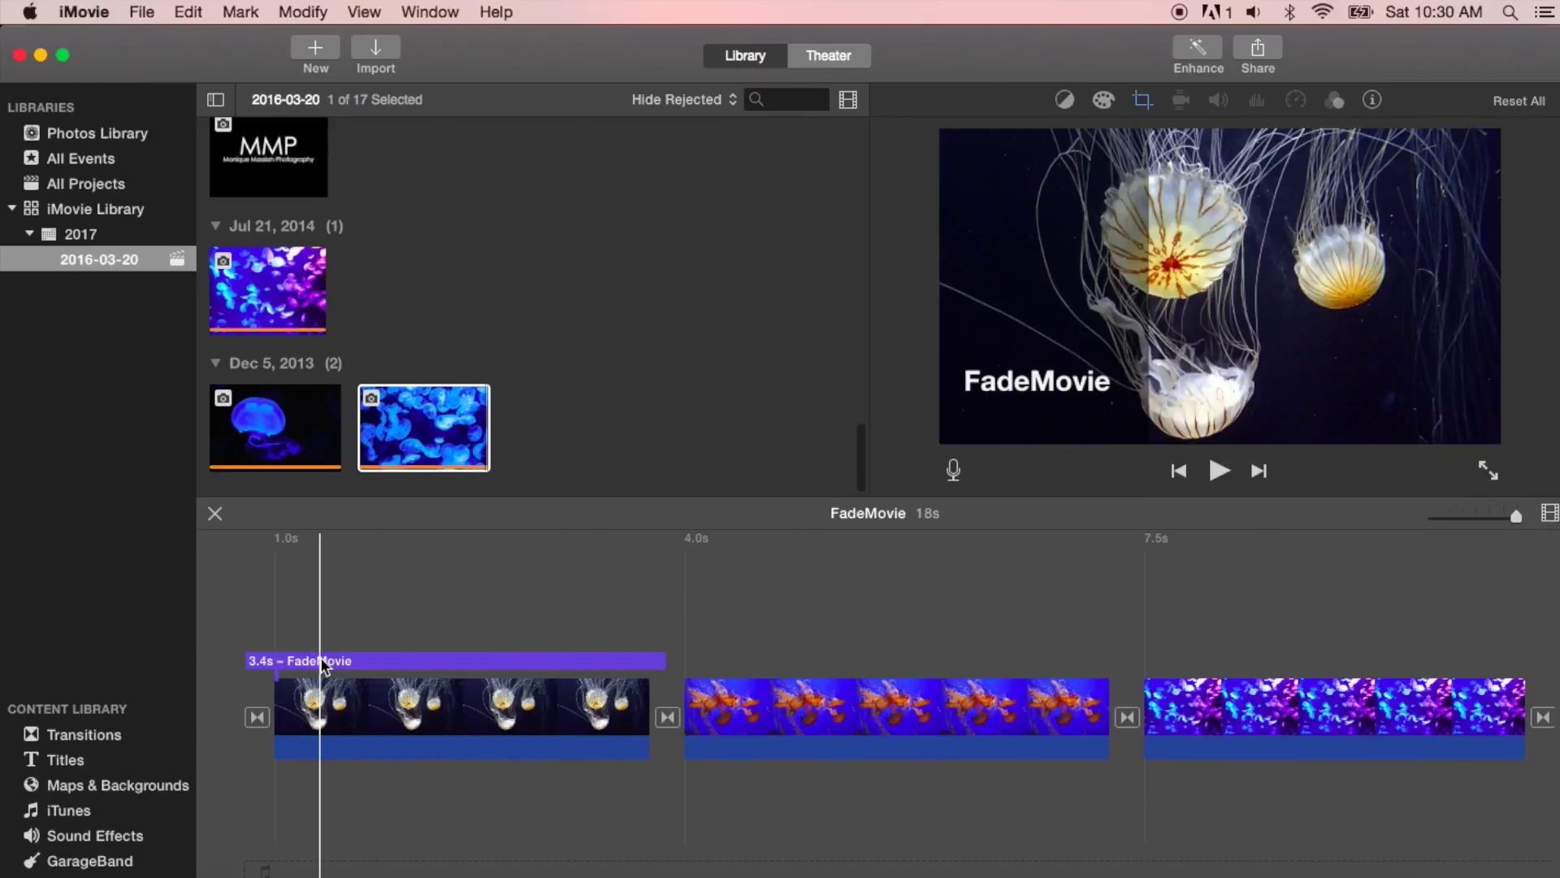
{"action": "left_click", "coordinate": [1461, 517]}
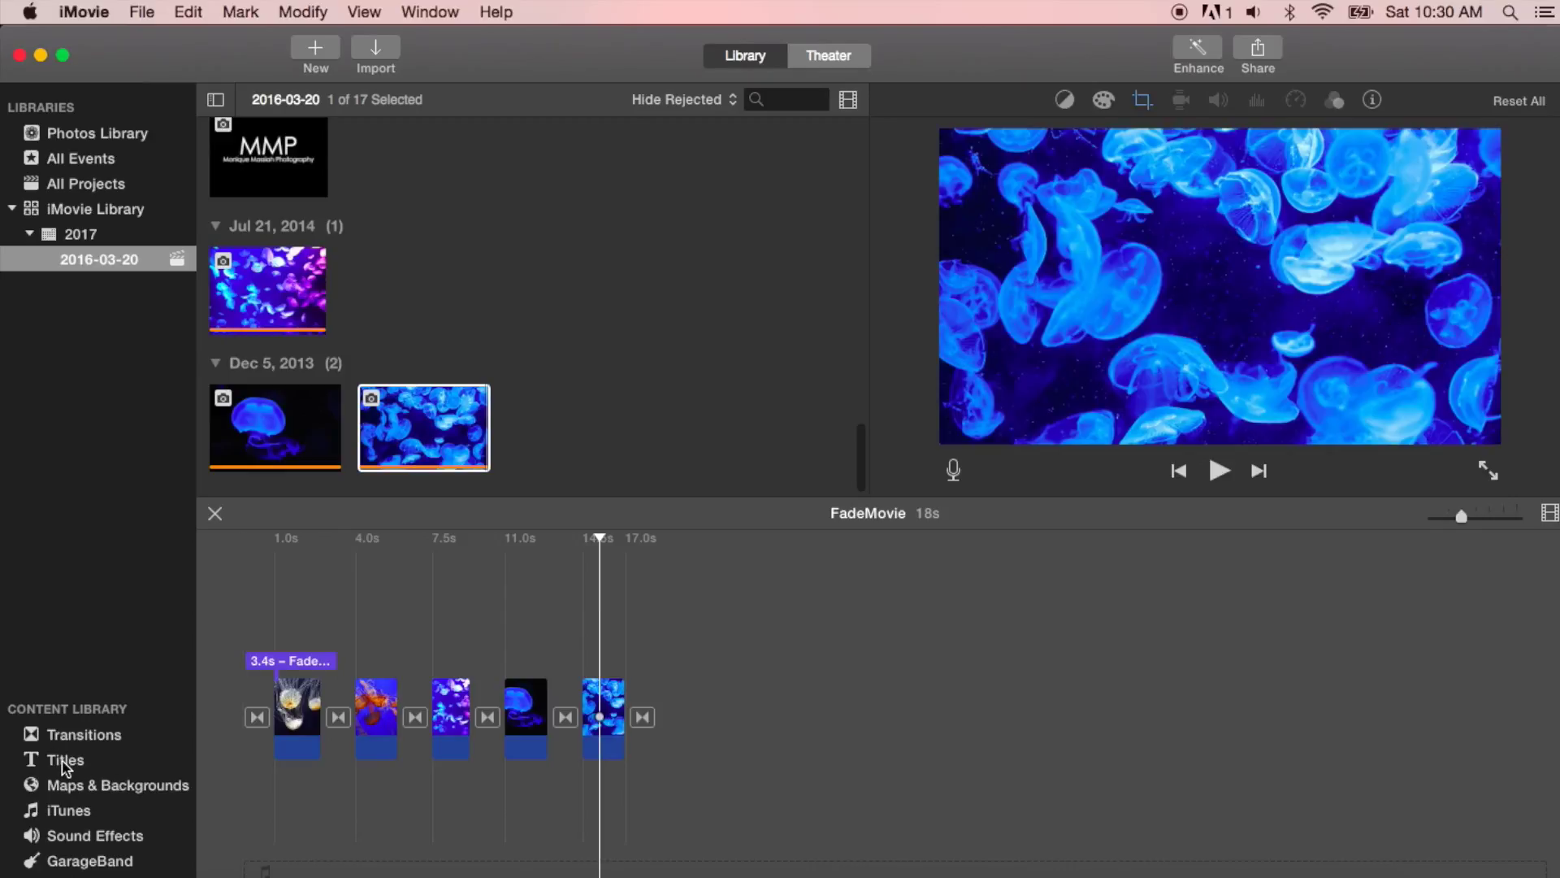
- Show the Sound Effects library from the Content Library and browse through its list
{"action": "left_click", "coordinate": [74, 837]}
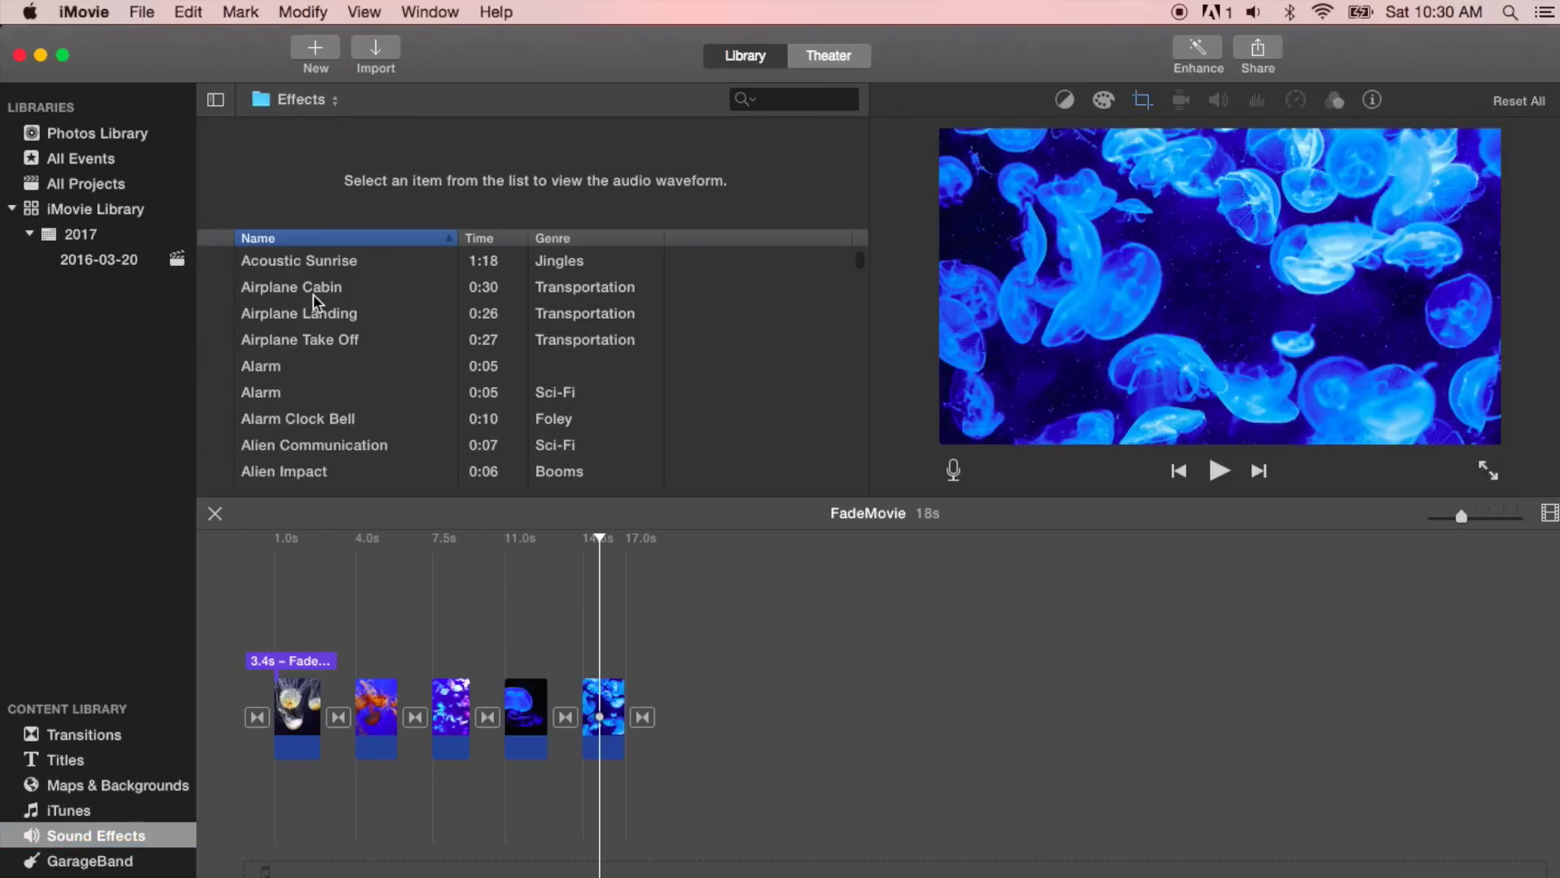
{"action": "scroll", "coordinate": [267, 305], "scroll_direction": "up", "scroll_amount": 2}
{"action": "scroll", "coordinate": [260, 316], "scroll_direction": "up", "scroll_amount": 8}
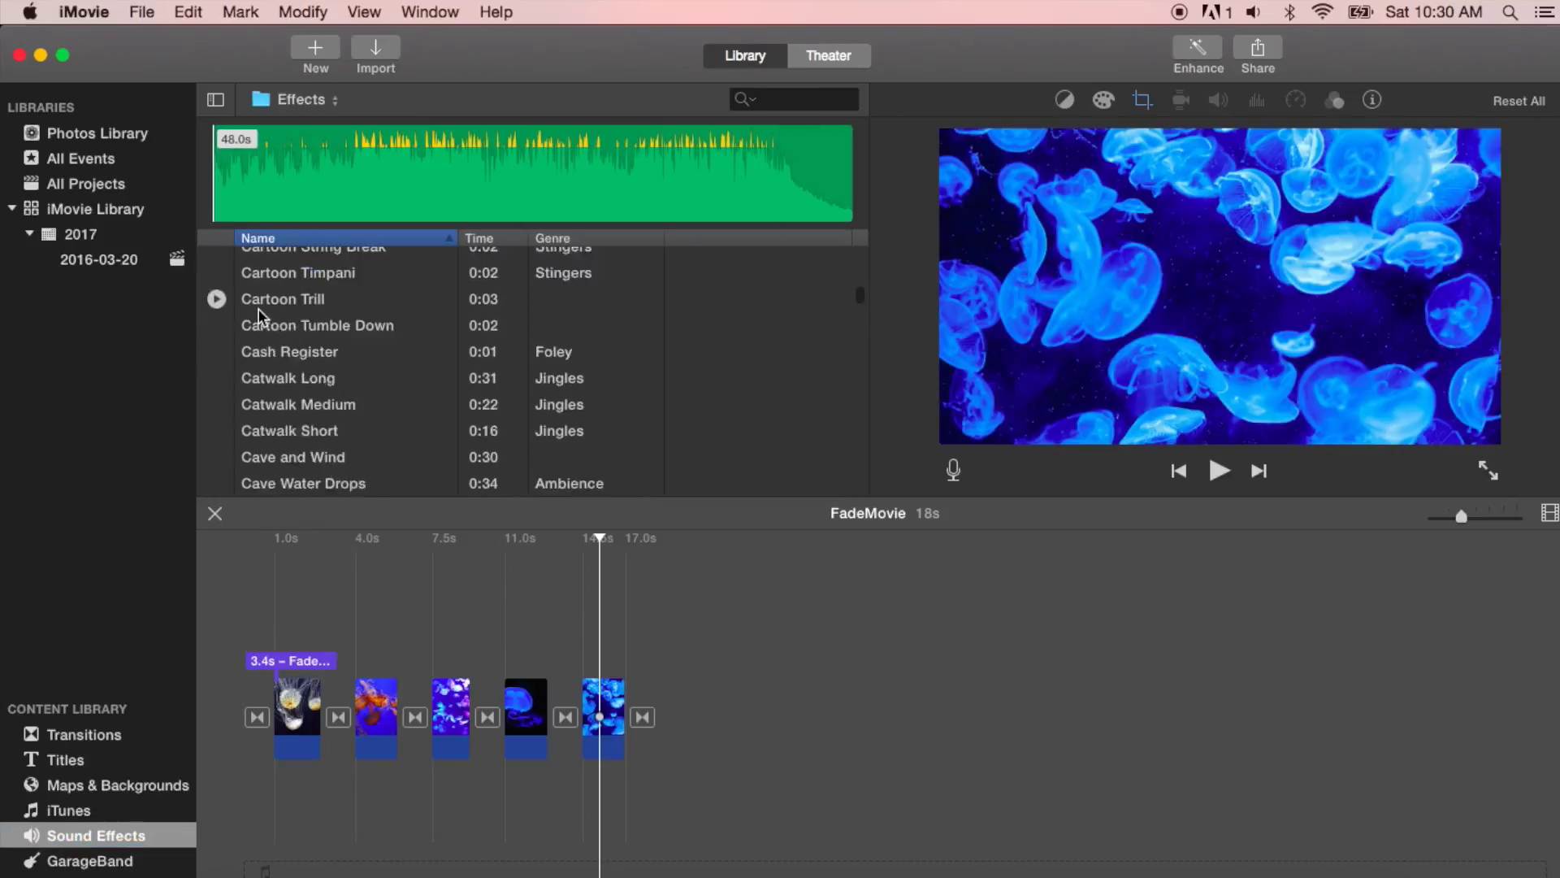
{"action": "scroll", "coordinate": [260, 316], "scroll_direction": "up", "scroll_amount": 8}
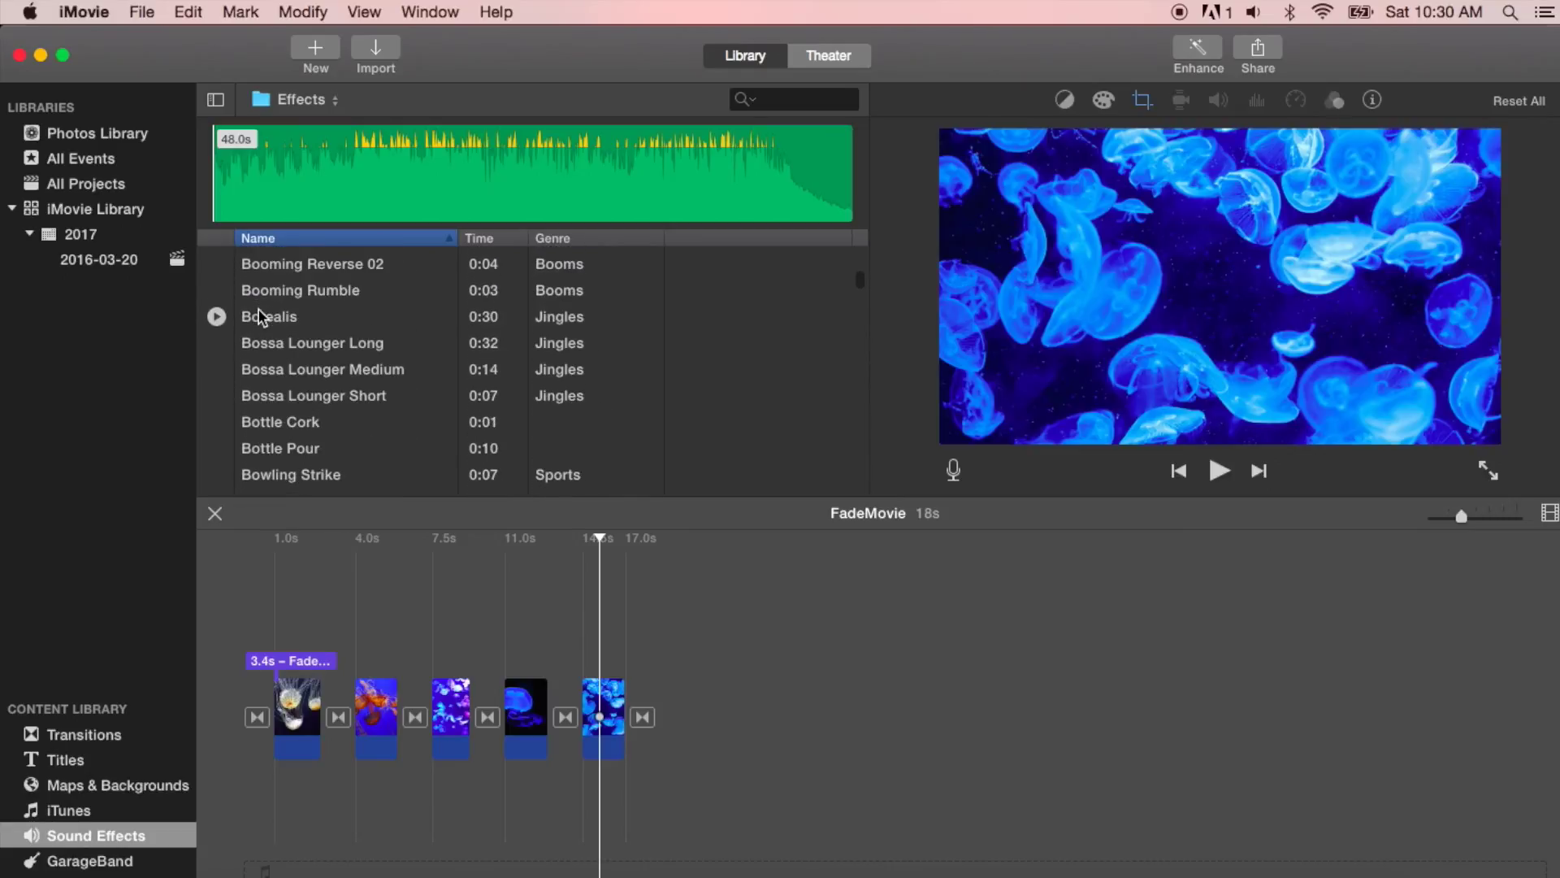
{"action": "scroll", "coordinate": [261, 316], "scroll_direction": "down", "scroll_amount": 10}
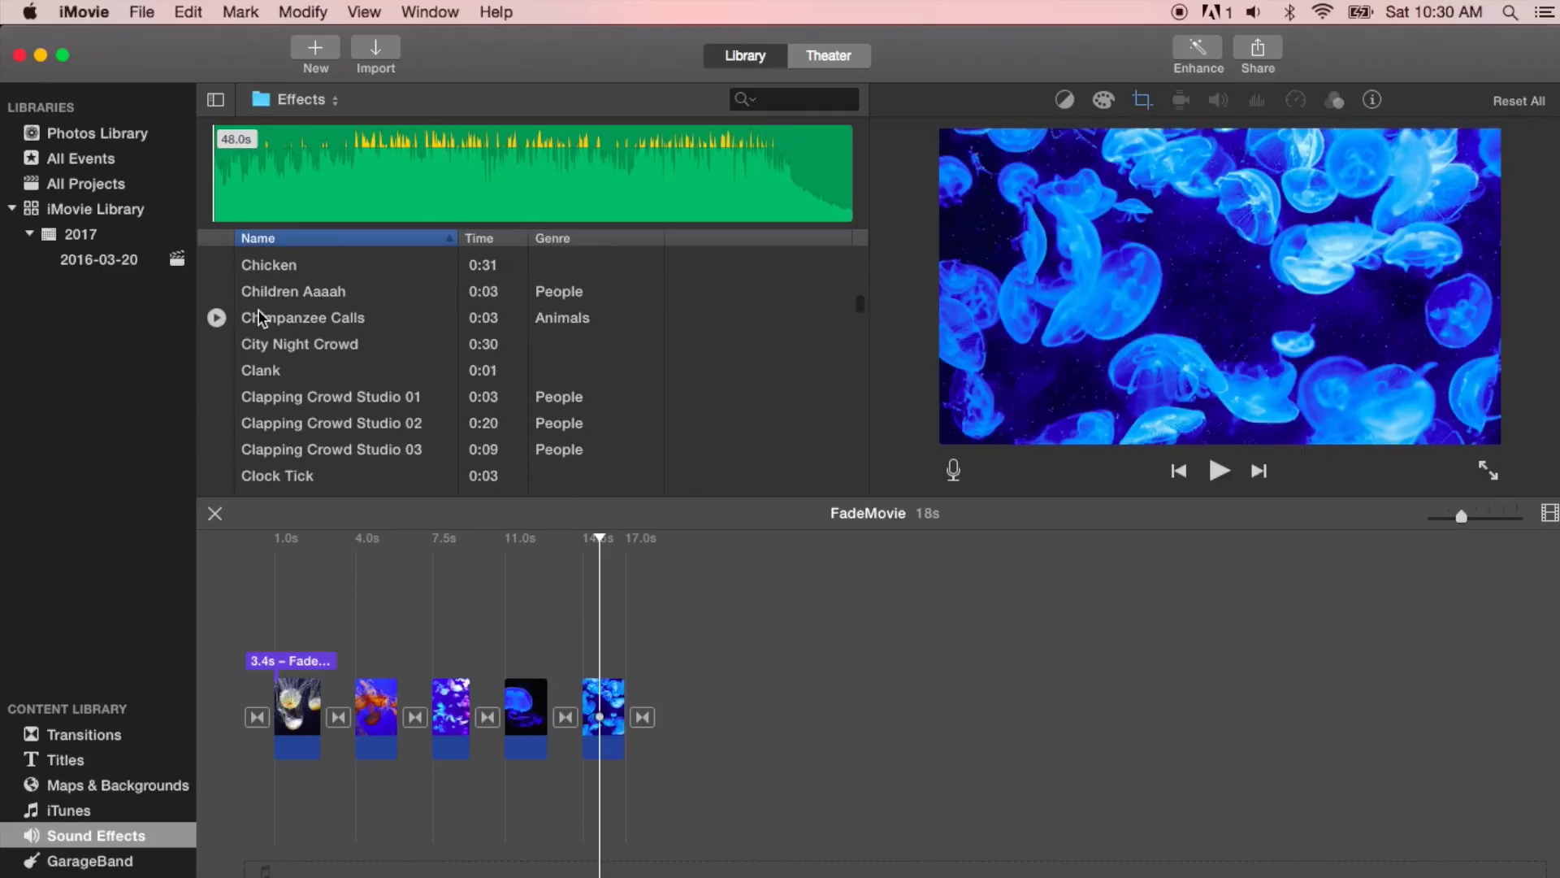
{"action": "scroll", "coordinate": [260, 316], "scroll_direction": "down", "scroll_amount": 10}
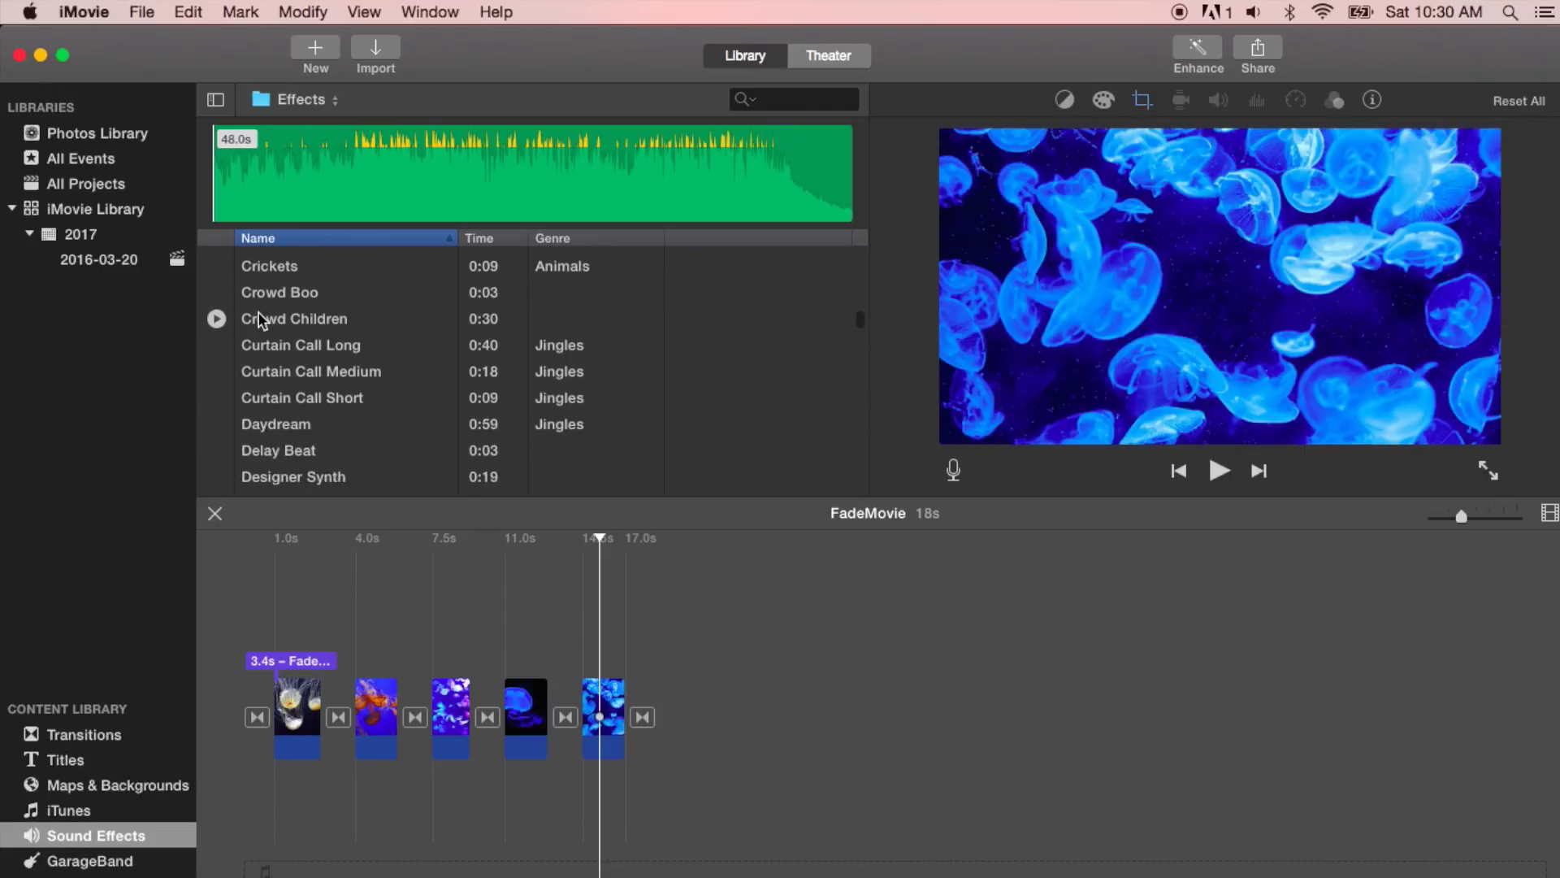
{"action": "scroll", "coordinate": [260, 318], "scroll_direction": "down", "scroll_amount": 10}
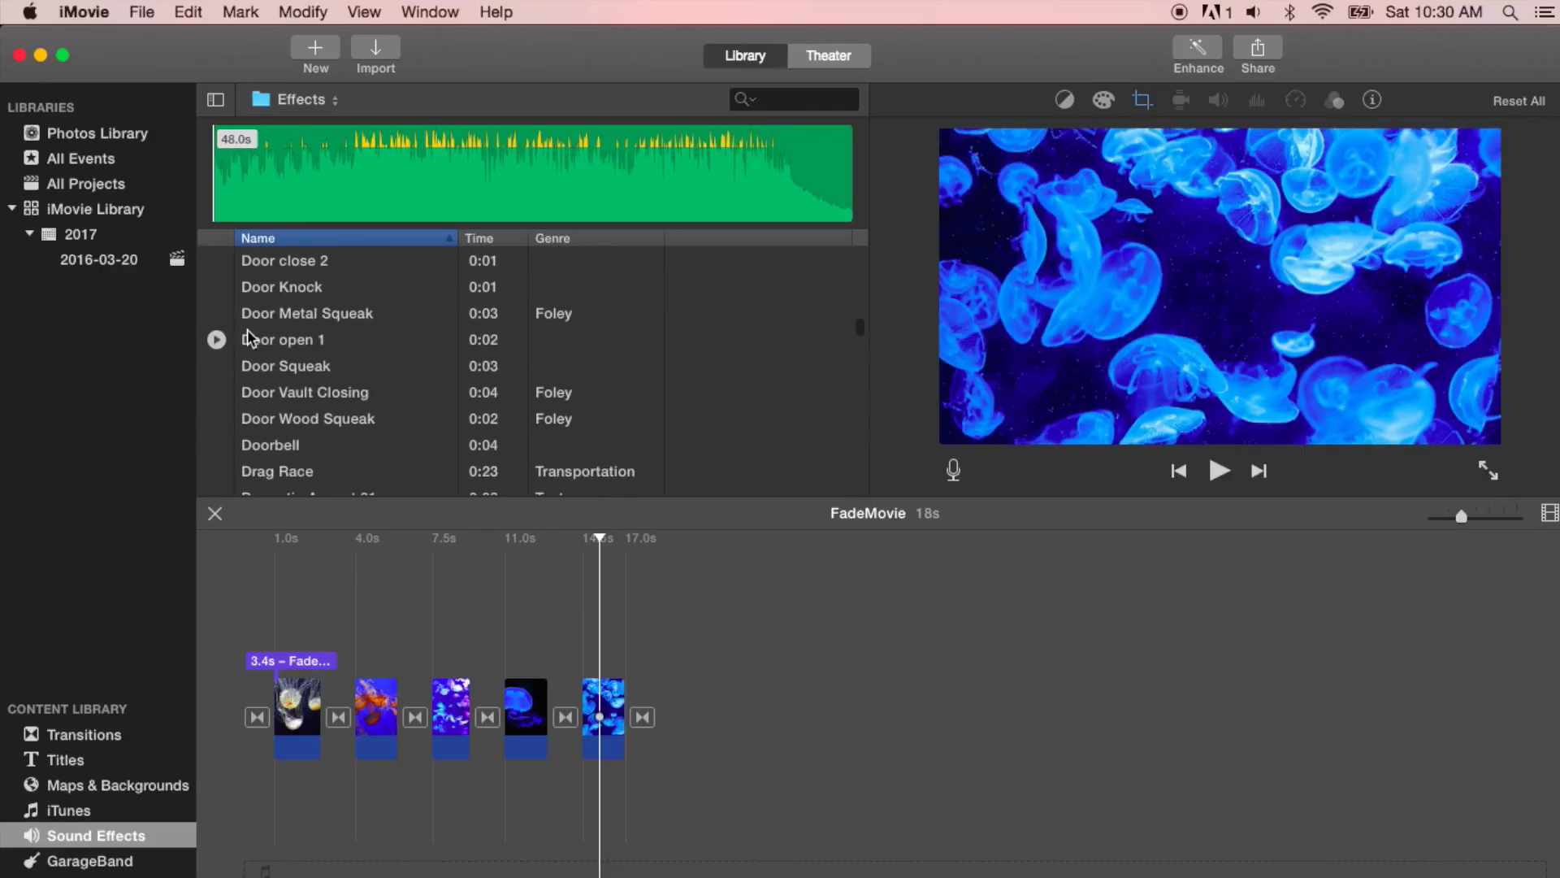
{"action": "scroll", "coordinate": [247, 337], "scroll_direction": "down", "scroll_amount": 8}
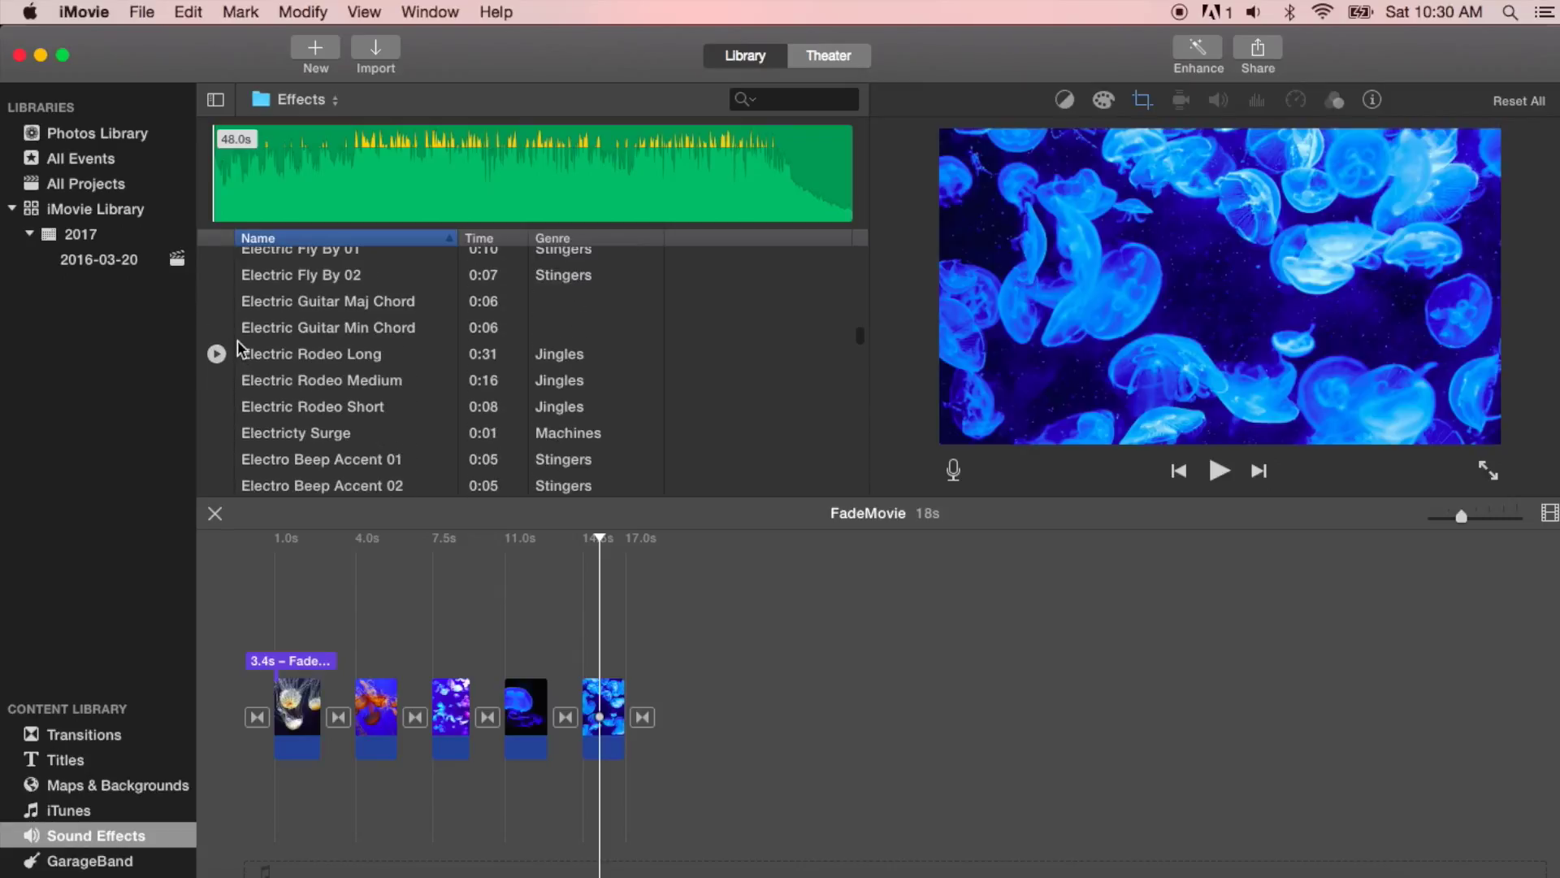
{"action": "scroll", "coordinate": [238, 344], "scroll_direction": "down", "scroll_amount": 10}
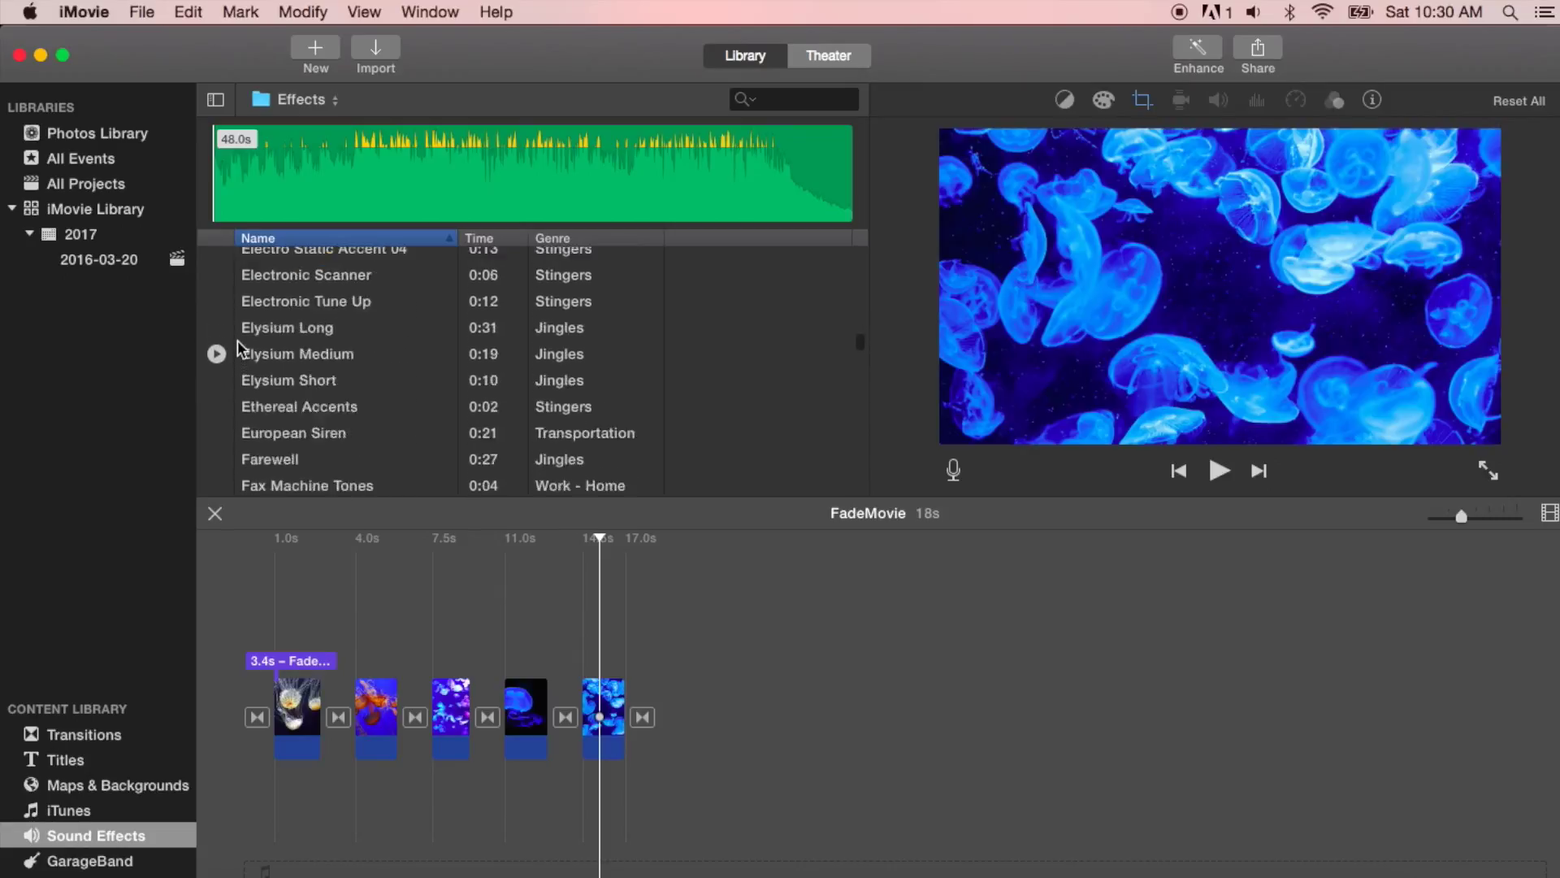
{"action": "scroll", "coordinate": [237, 341], "scroll_direction": "down", "scroll_amount": 10}
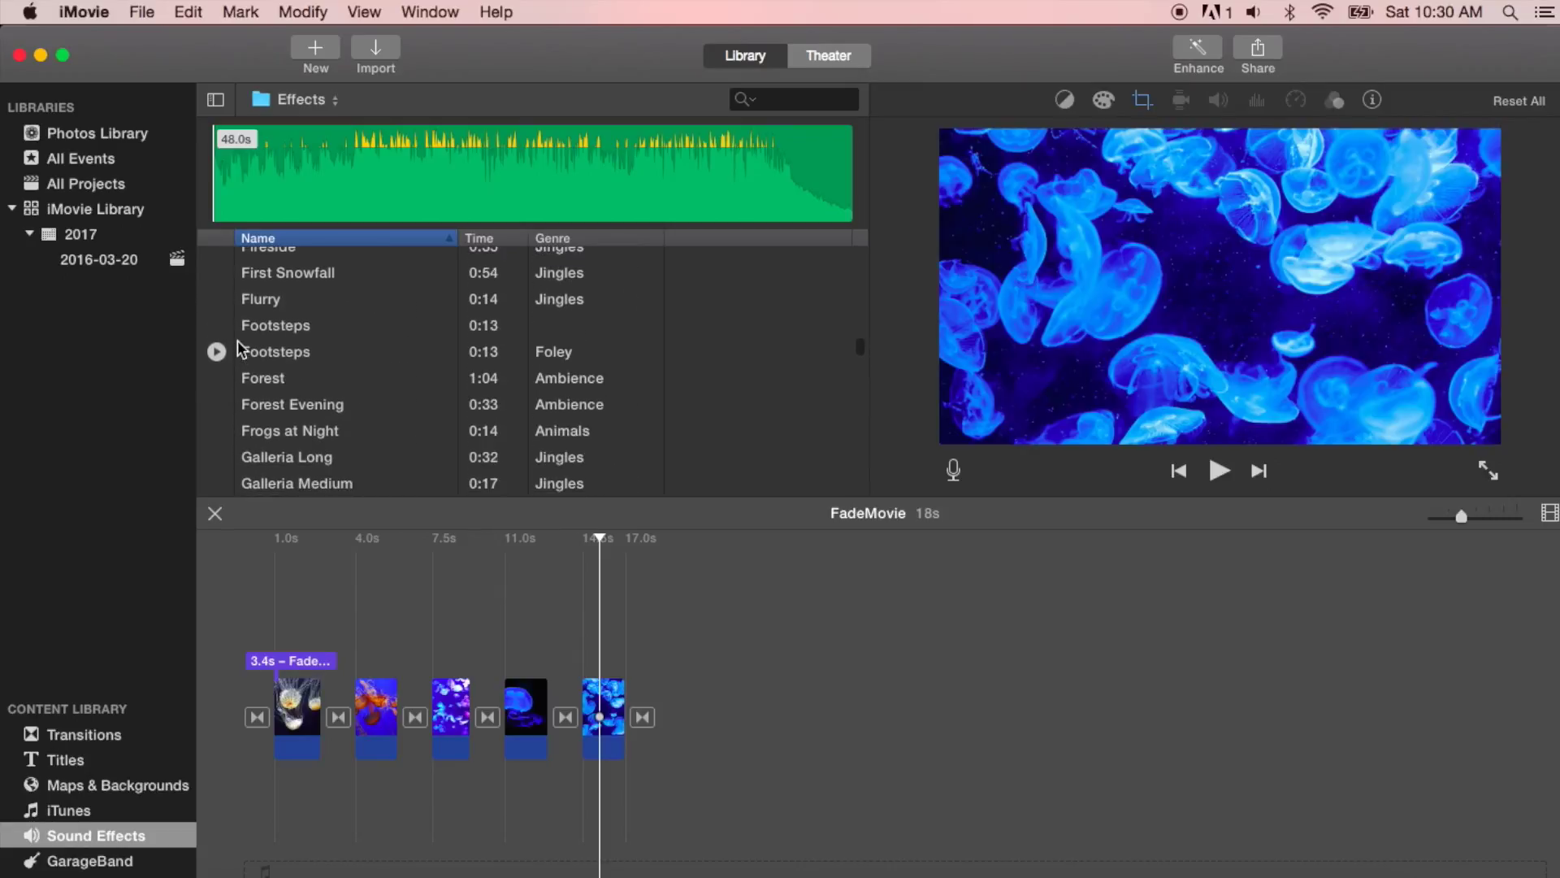
- Audition the Forest and Gleaming Long sound effects
{"action": "left_click", "coordinate": [217, 378]}
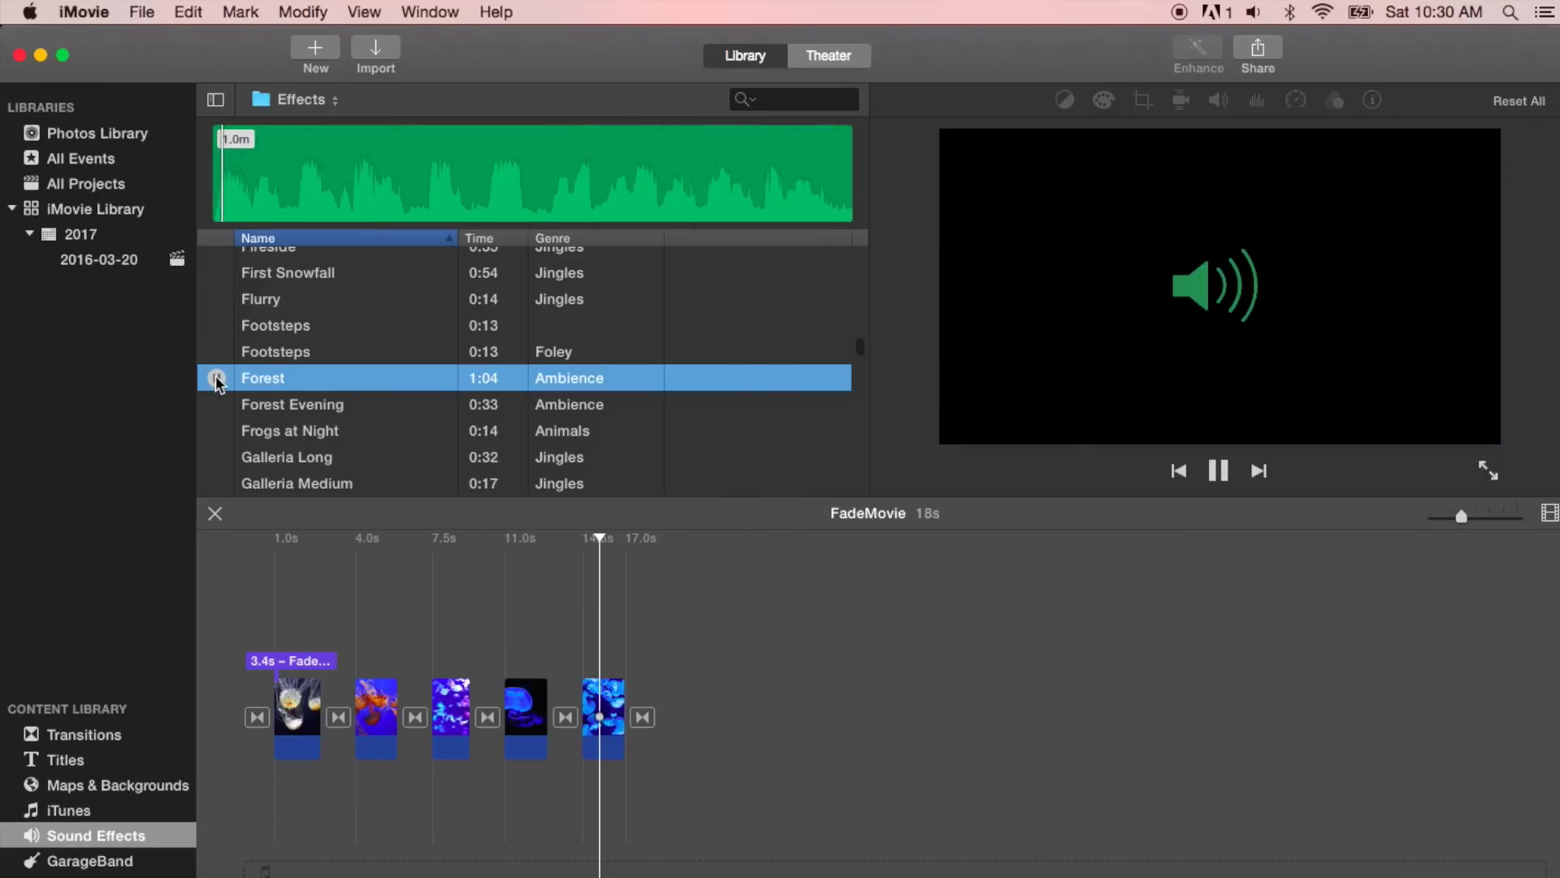
{"action": "left_click", "coordinate": [216, 378]}
{"action": "scroll", "coordinate": [217, 382], "scroll_direction": "down", "scroll_amount": 5}
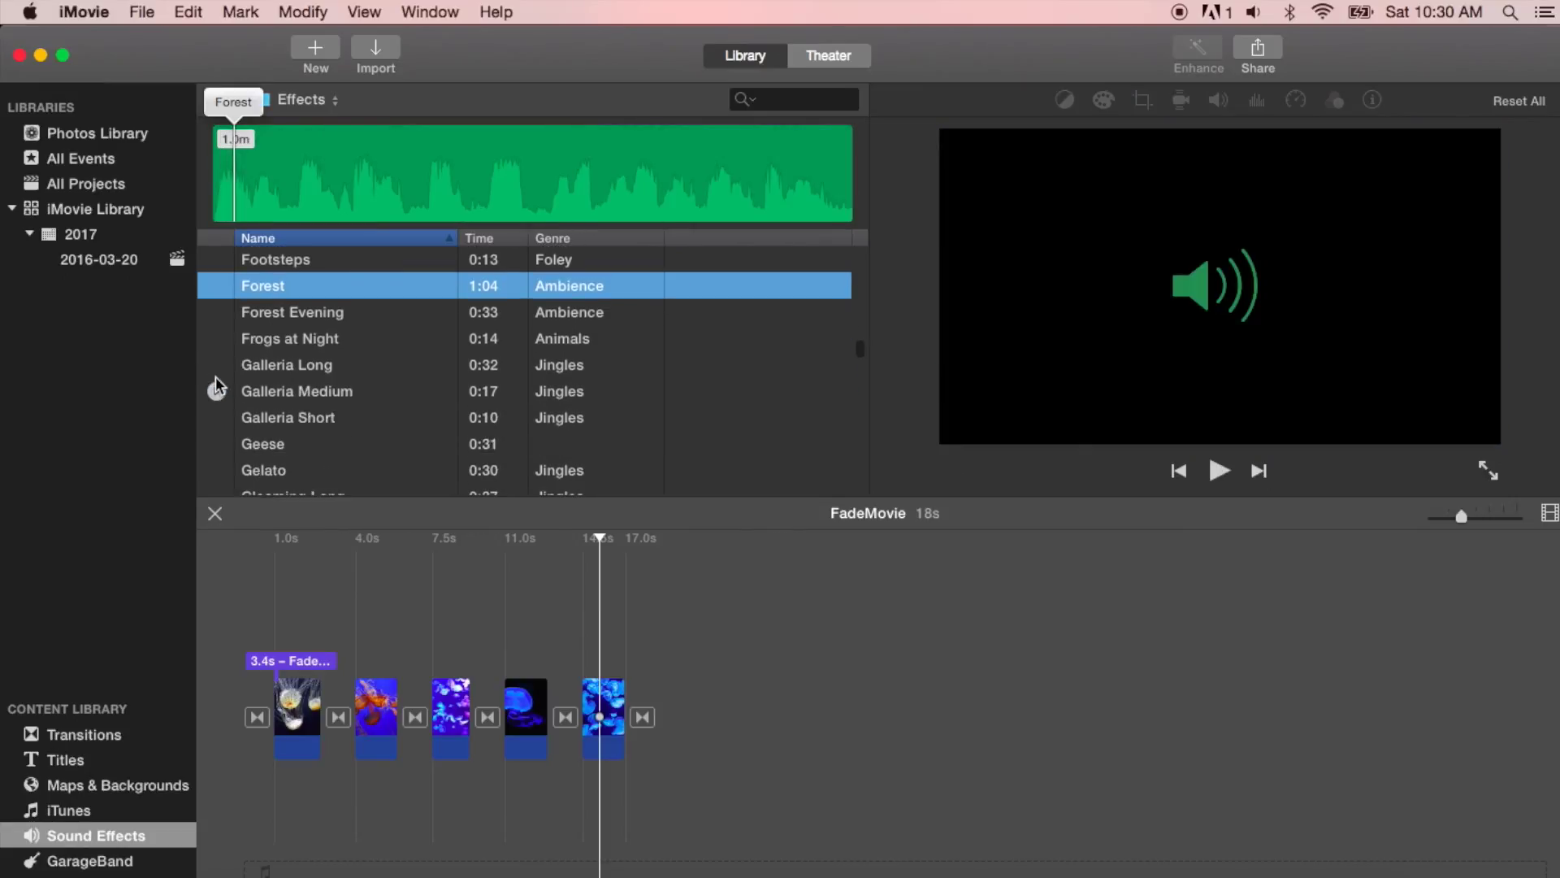
{"action": "scroll", "coordinate": [217, 384], "scroll_direction": "down", "scroll_amount": 3}
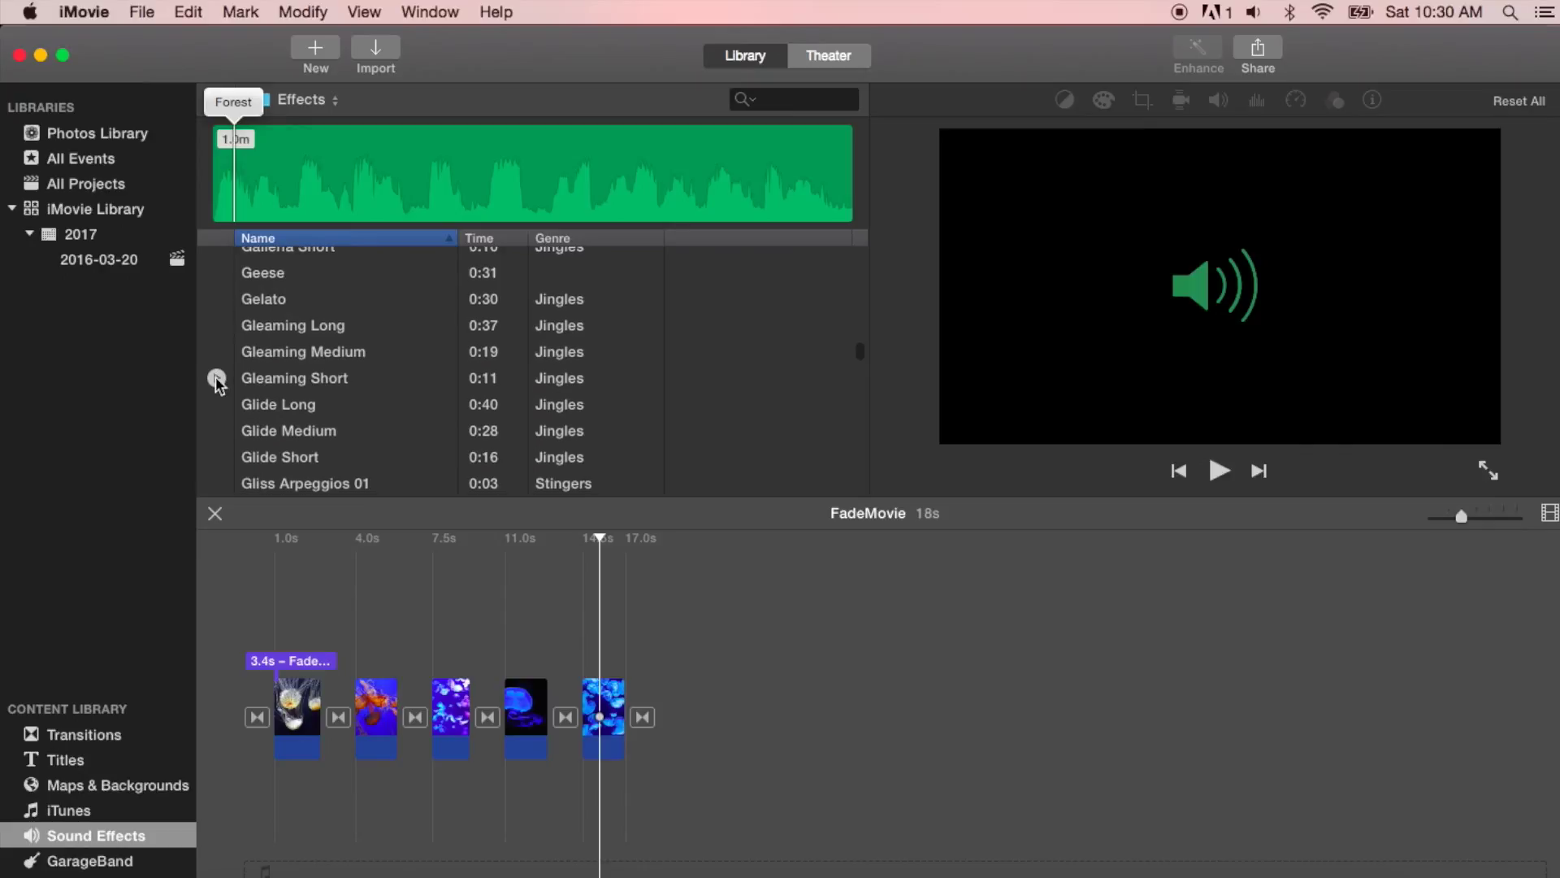
{"action": "left_click", "coordinate": [217, 325]}
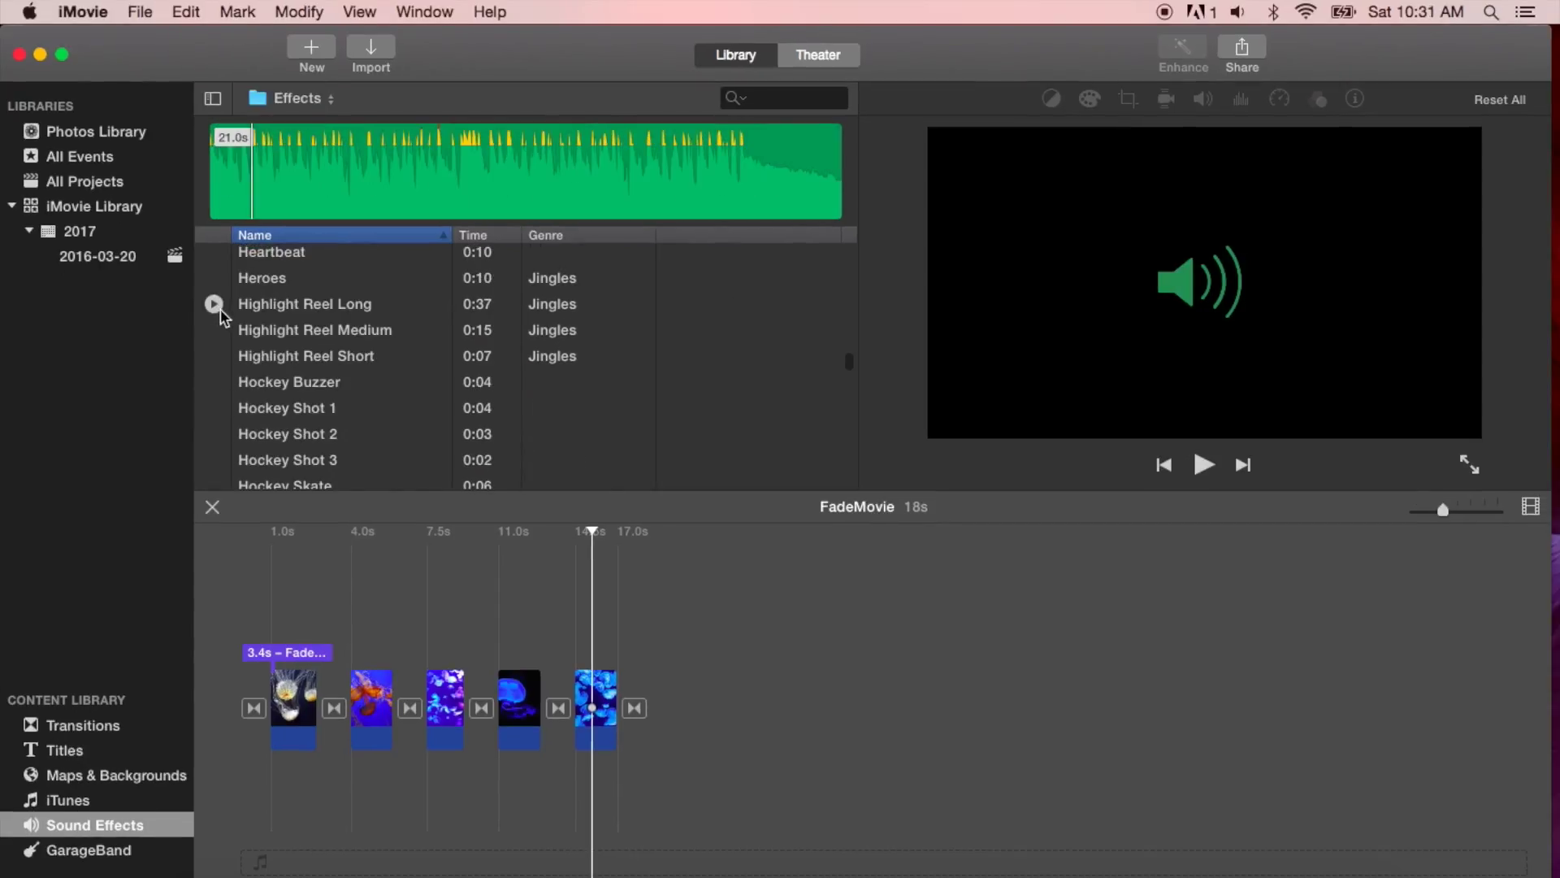
- Place the Highlight Reel Long sound effect beneath the first clip as background audio
{"action": "left_click", "coordinate": [295, 305]}
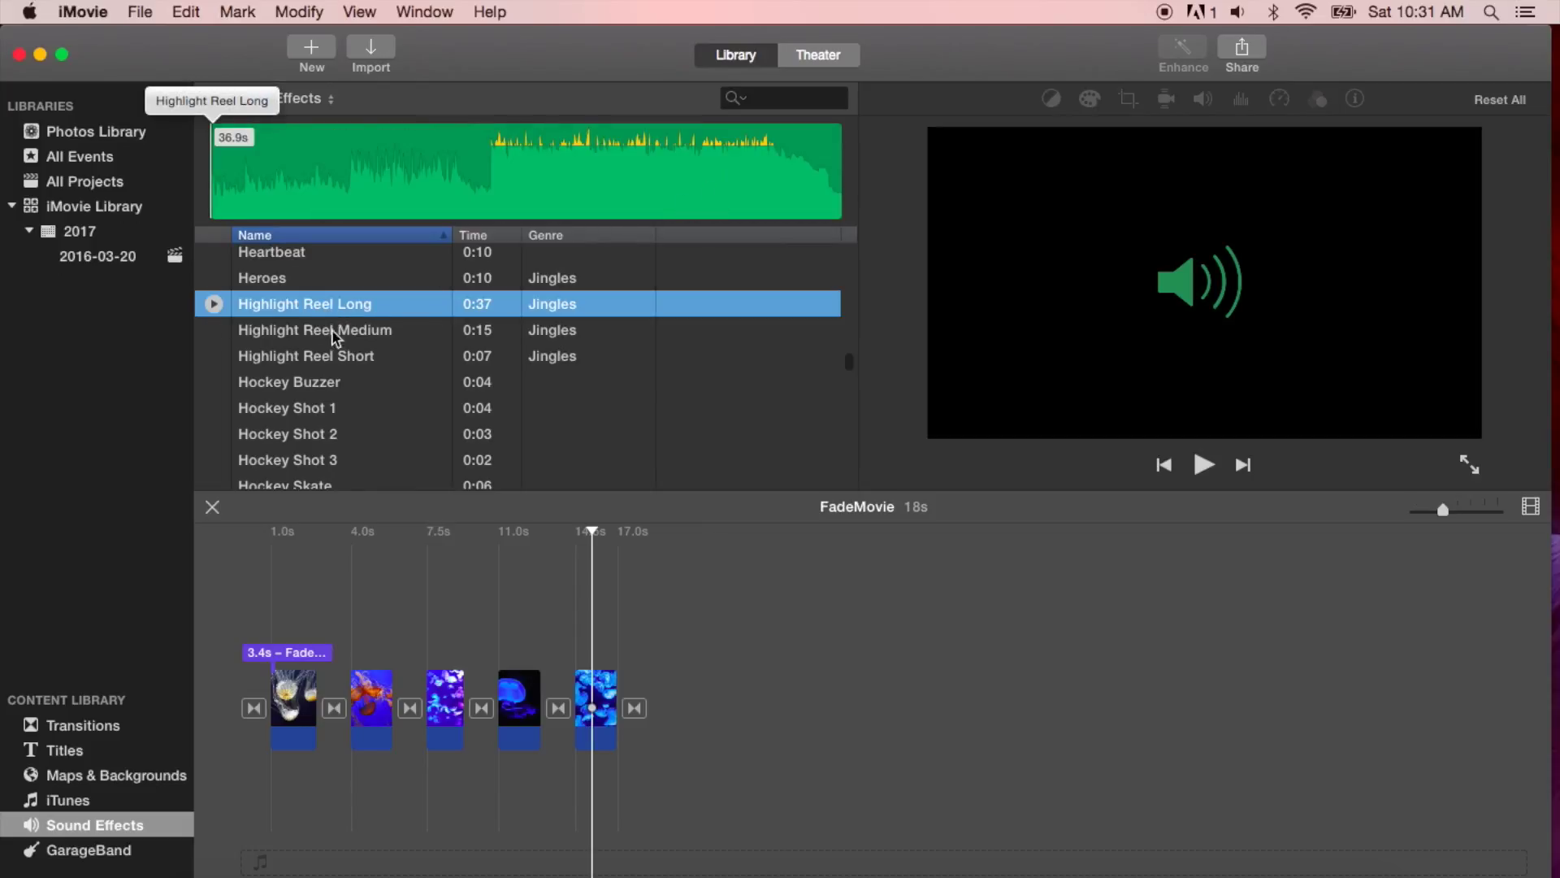
{"action": "left_click_drag", "start_coordinate": [317, 739], "coordinate": [291, 769]}
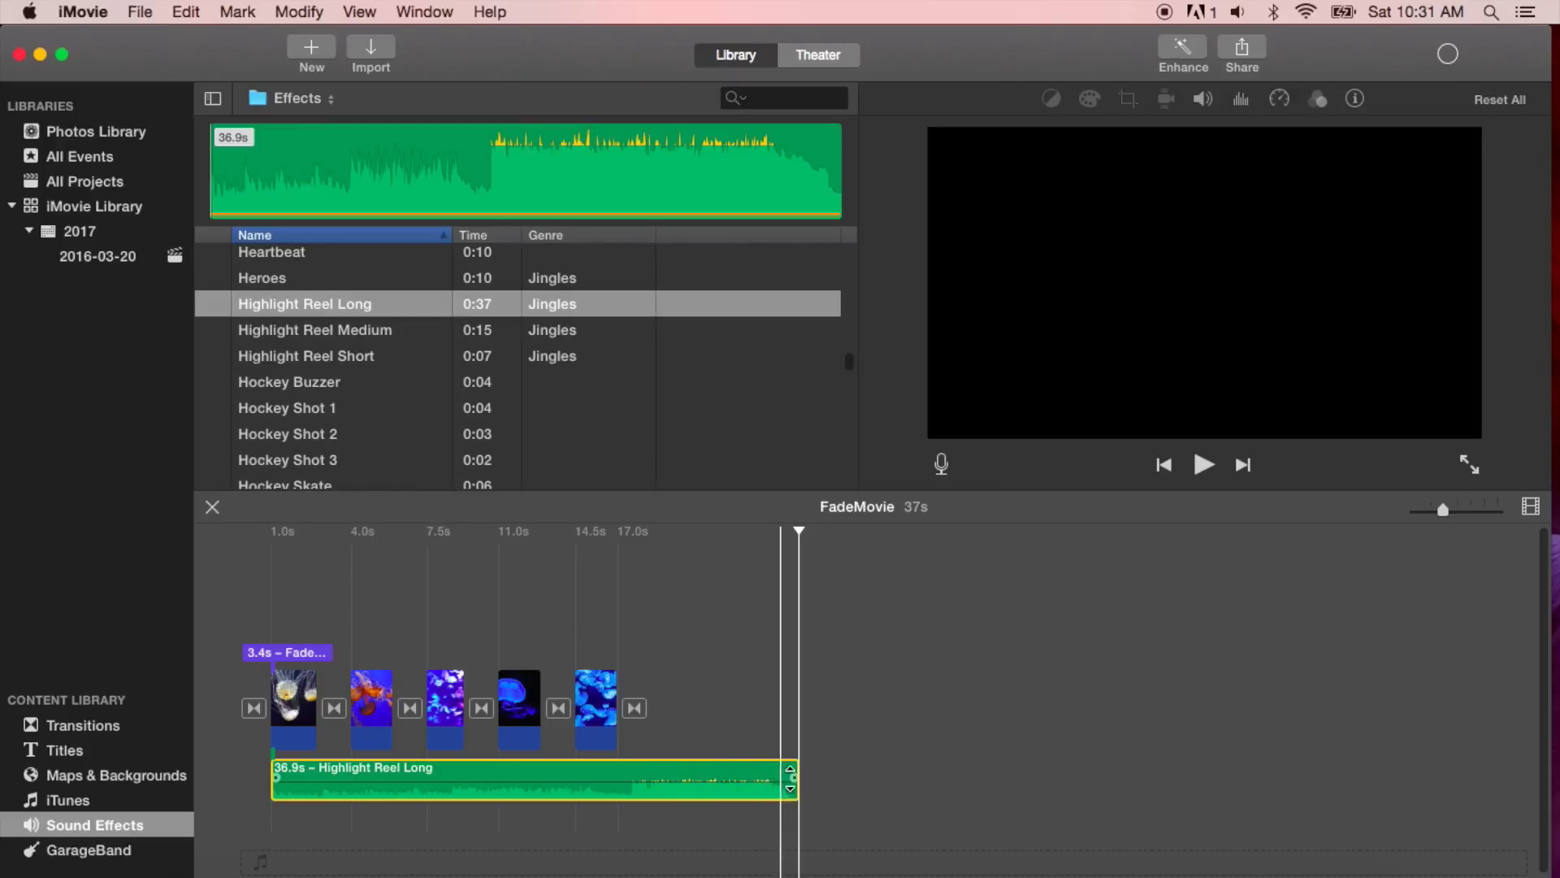
{"action": "mouse_move", "coordinate": [794, 776]}
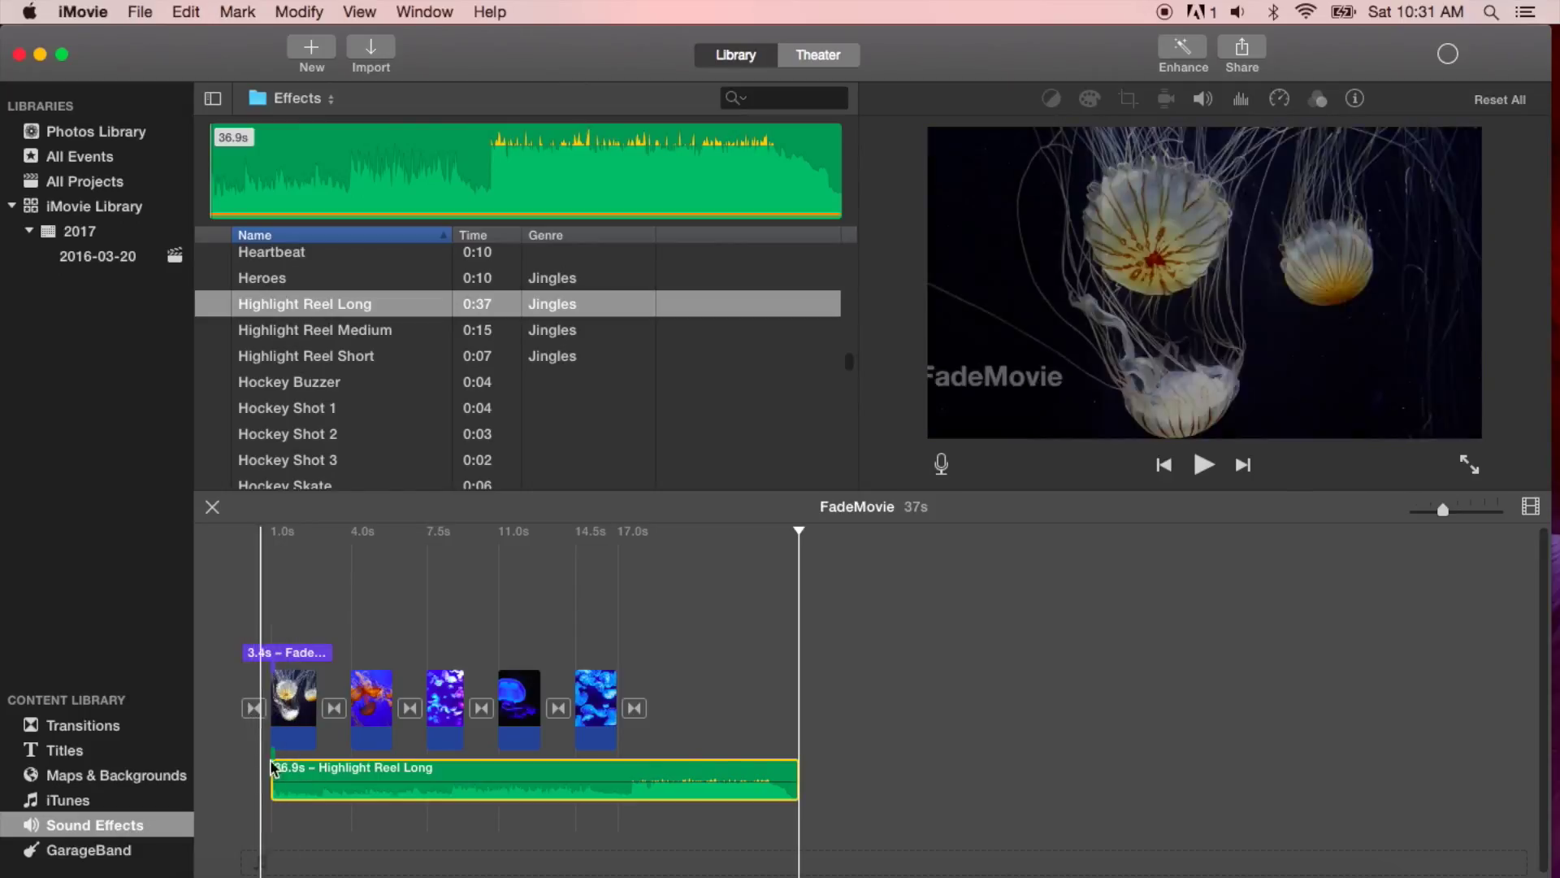
- Give the background audio a 0.9-second fade-in and an 8.7-second fade-out, then play it
{"action": "mouse_move", "coordinate": [271, 778]}
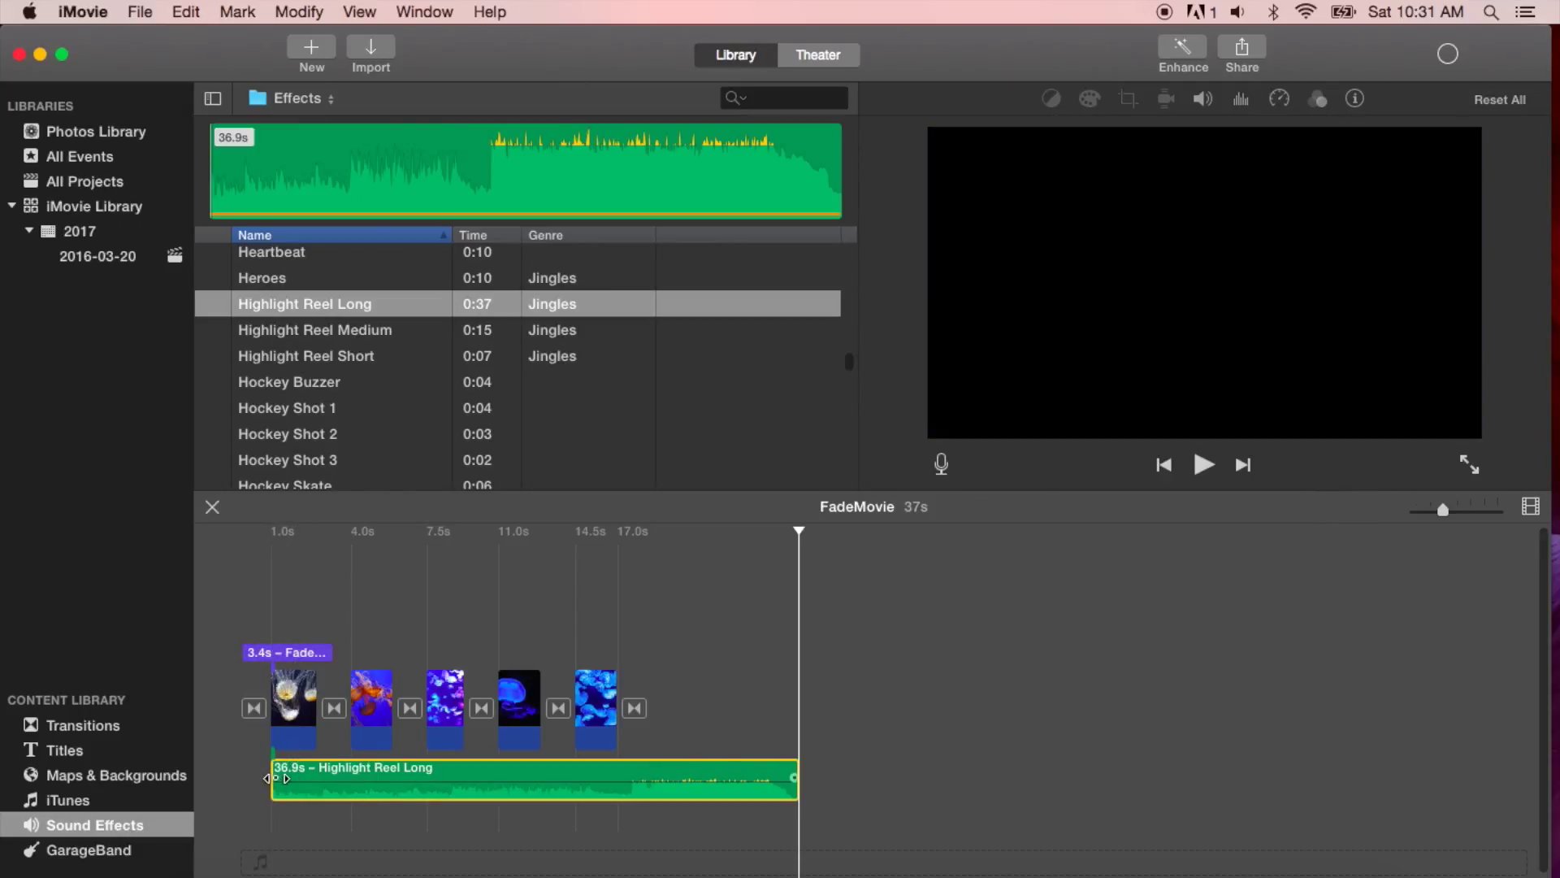
{"action": "left_click_drag", "start_coordinate": [278, 778], "coordinate": [346, 779]}
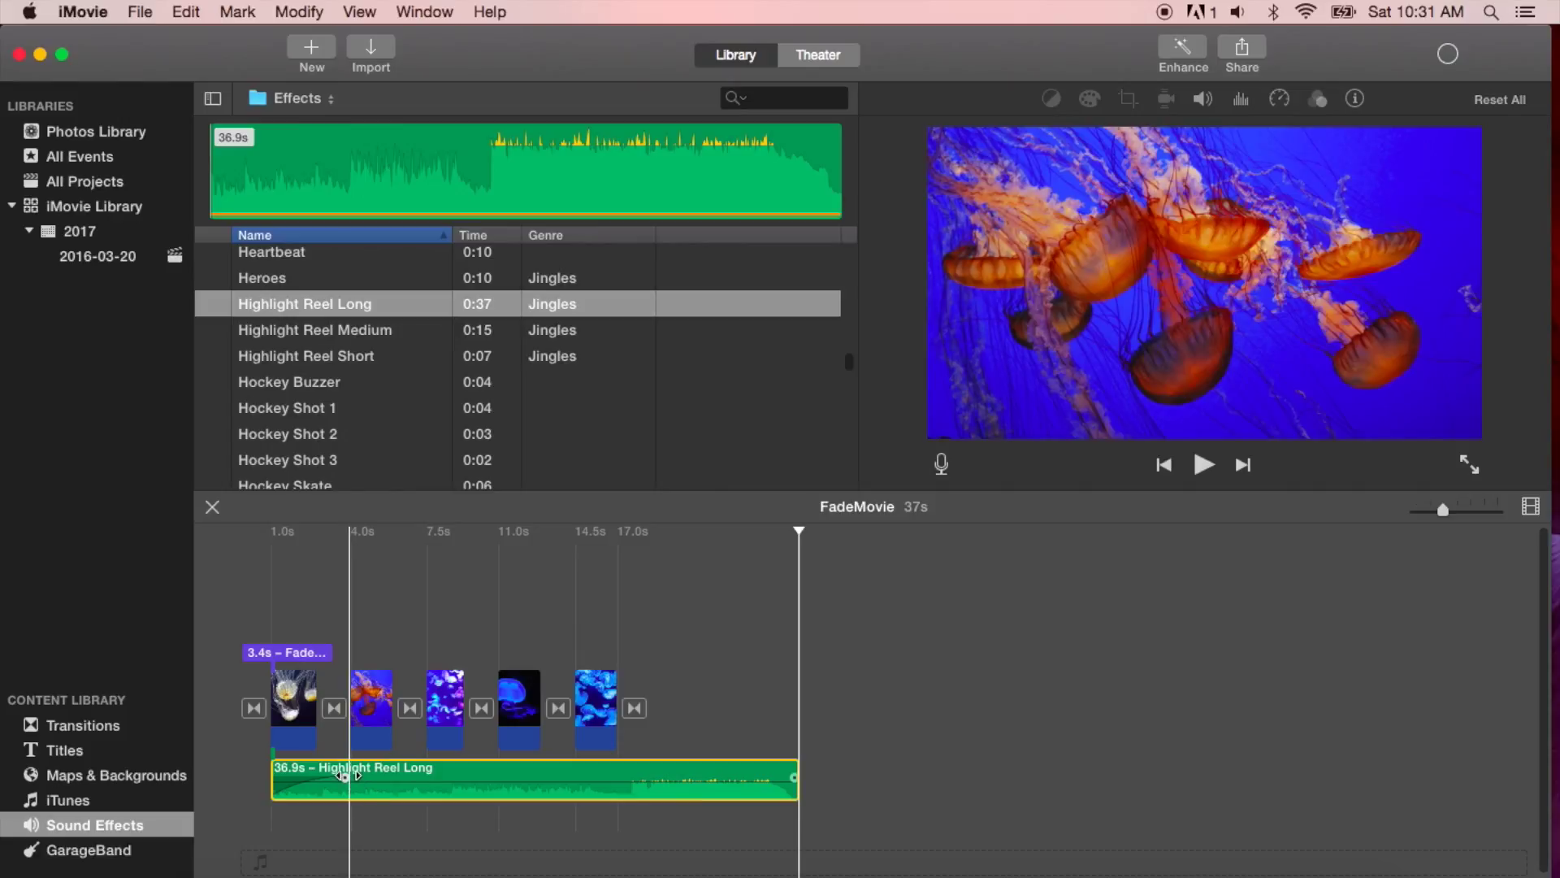
{"action": "mouse_move", "coordinate": [345, 776]}
{"action": "left_mouse_down"}
{"action": "mouse_move", "coordinate": [291, 781]}
{"action": "mouse_move", "coordinate": [341, 777]}
{"action": "left_mouse_up"}
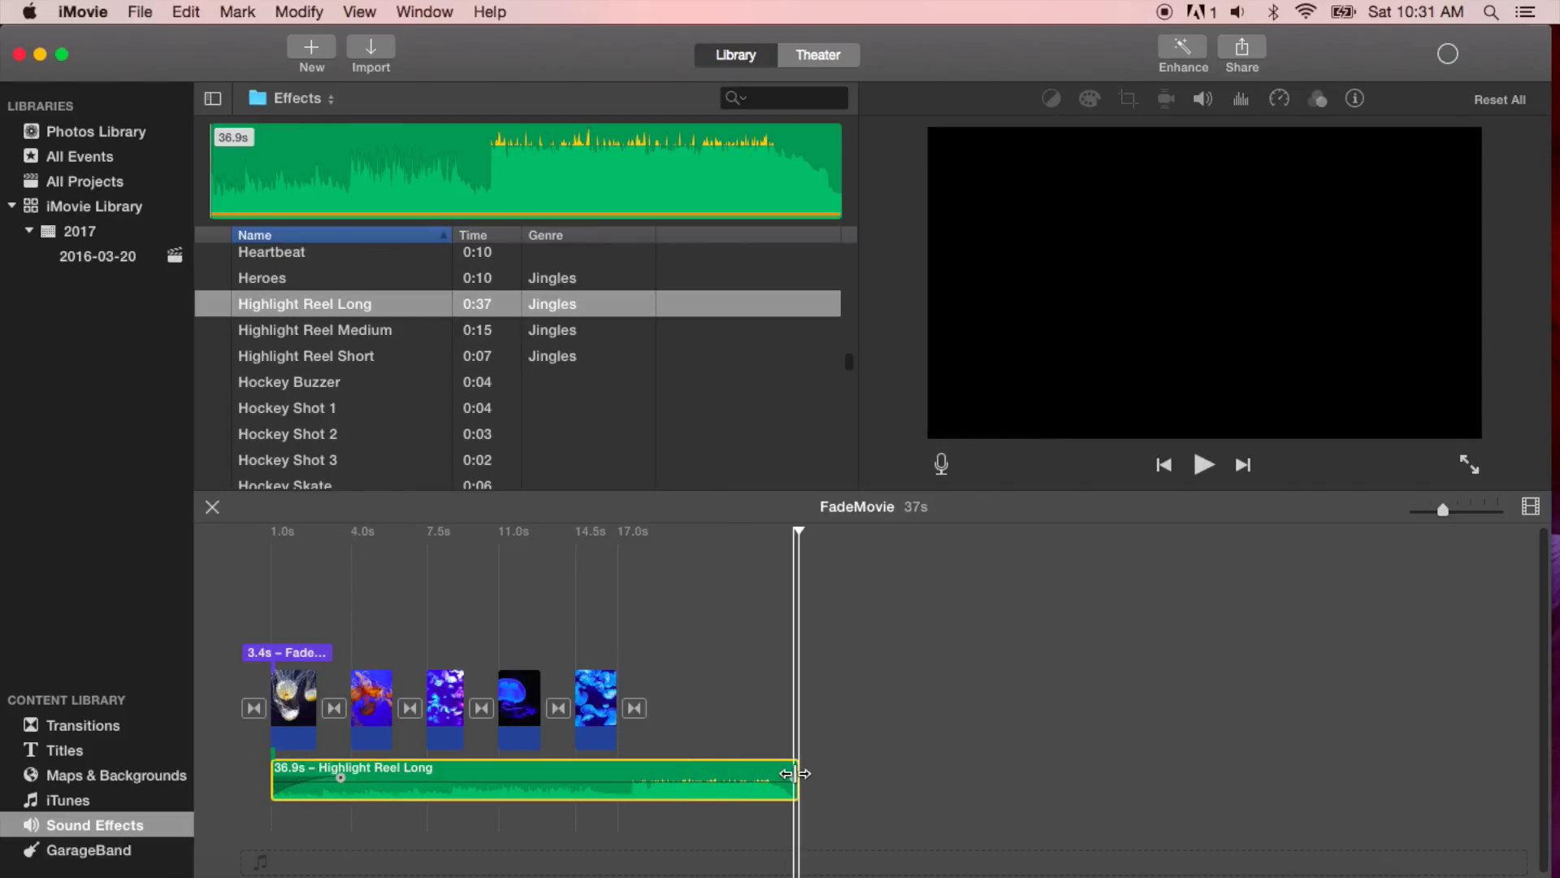
{"action": "left_click_drag", "start_coordinate": [794, 780], "coordinate": [703, 783]}
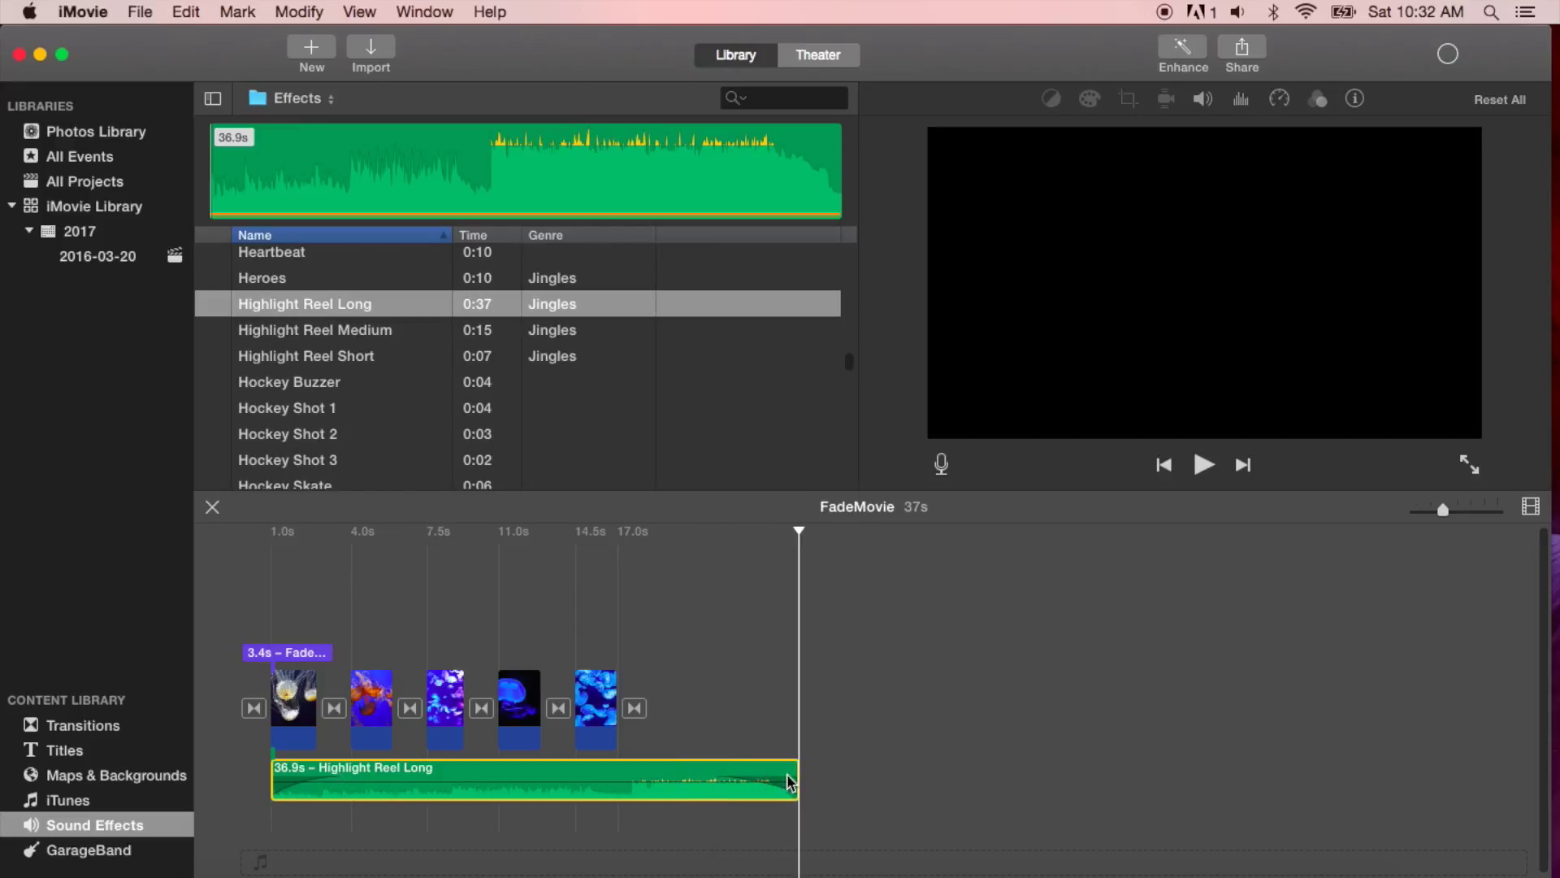
{"action": "left_click", "coordinate": [707, 742]}
{"action": "key", "text": "space"}
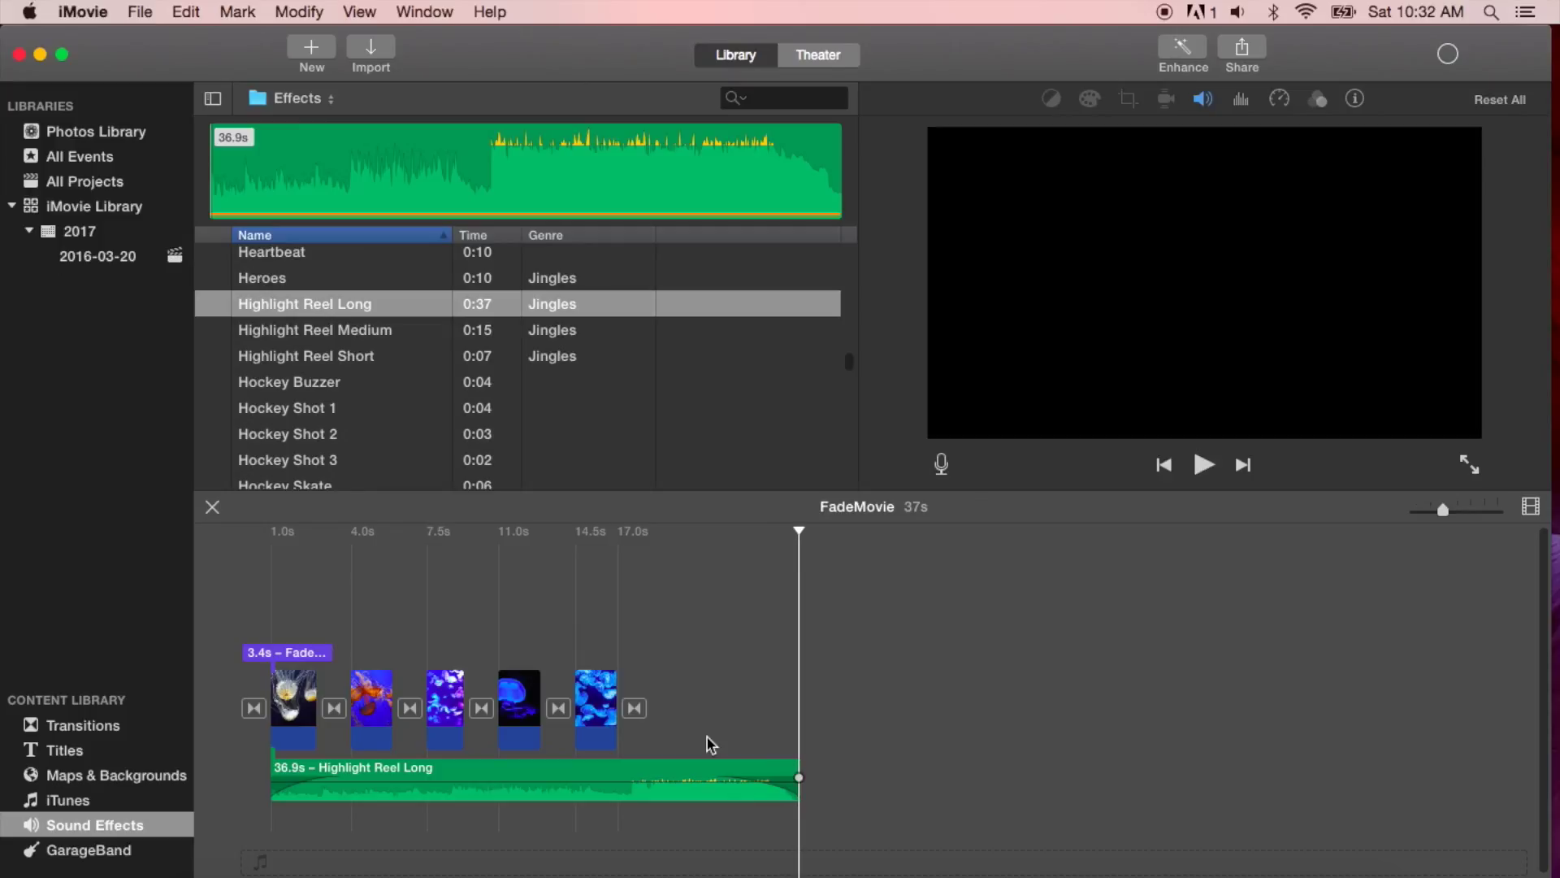
{"action": "key", "text": "space"}
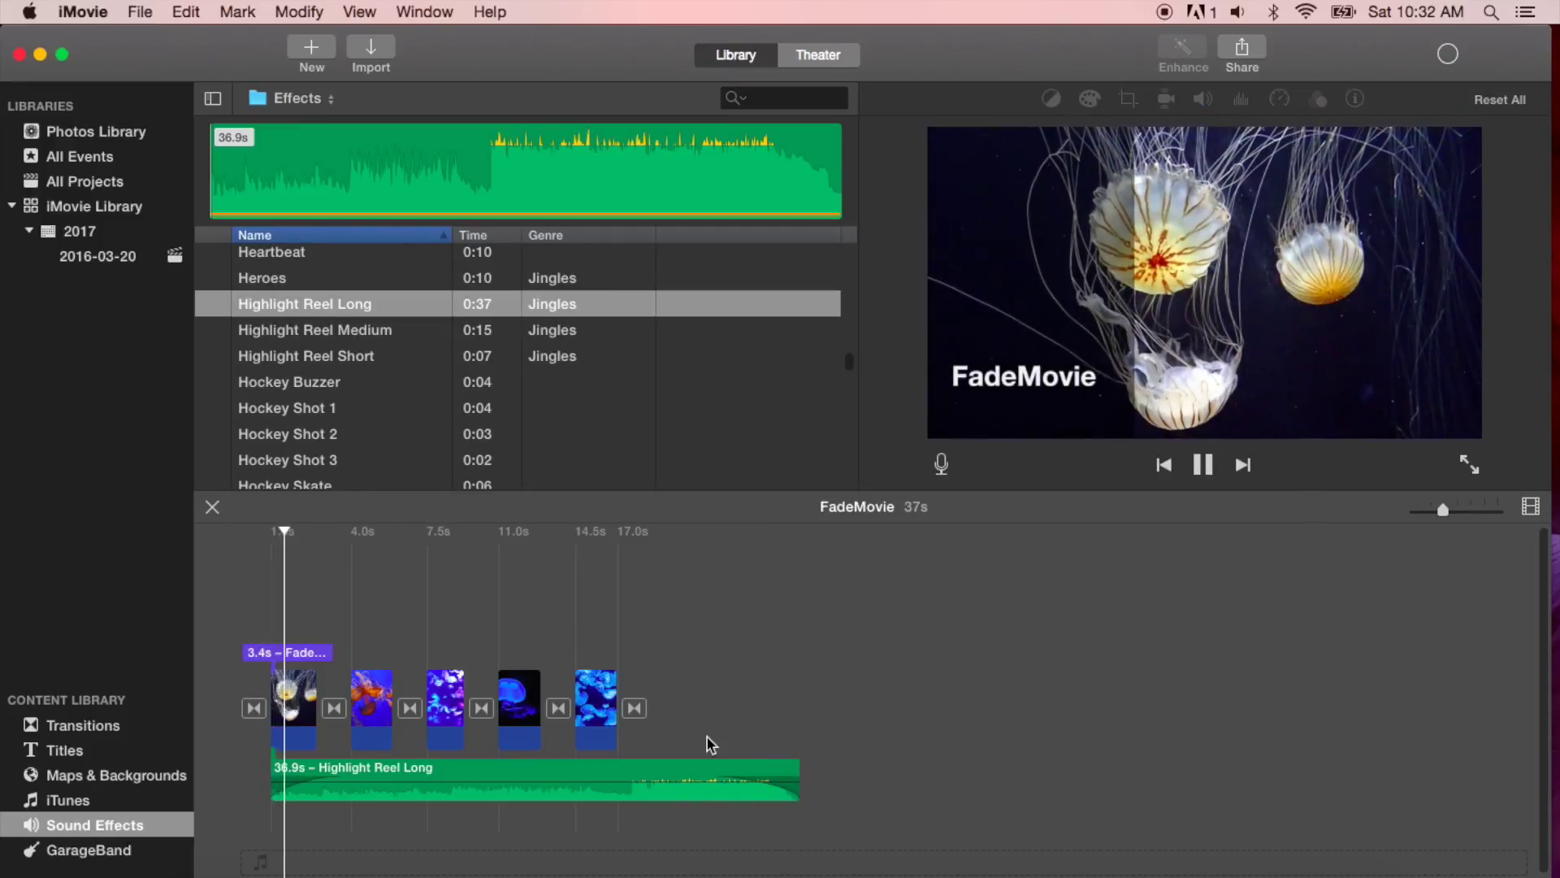
{"action": "mouse_move", "coordinate": [332, 780]}
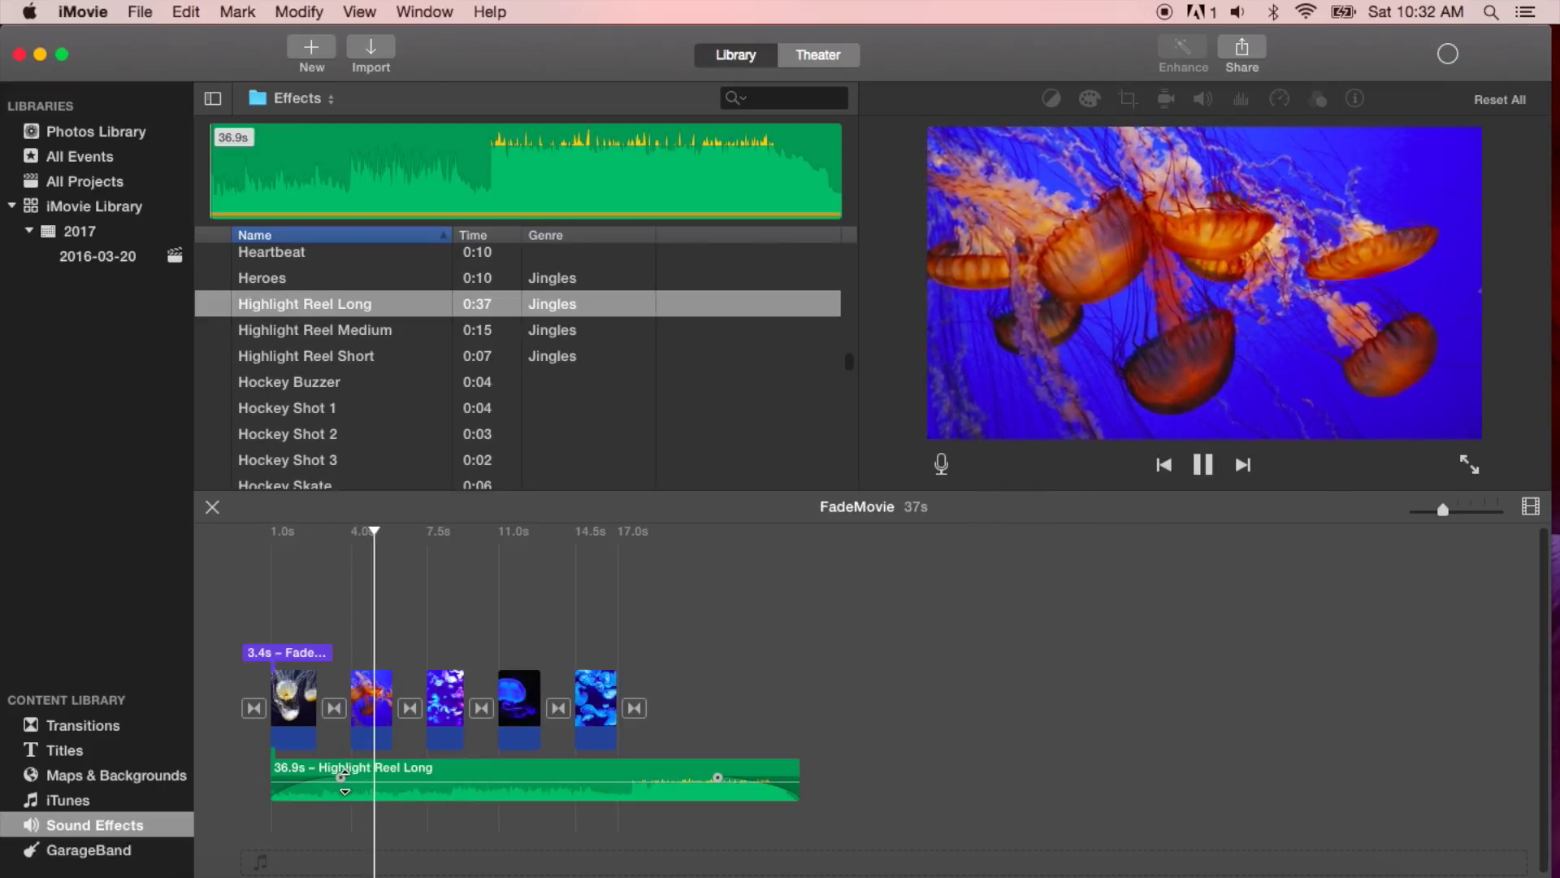
{"action": "key", "text": "space"}
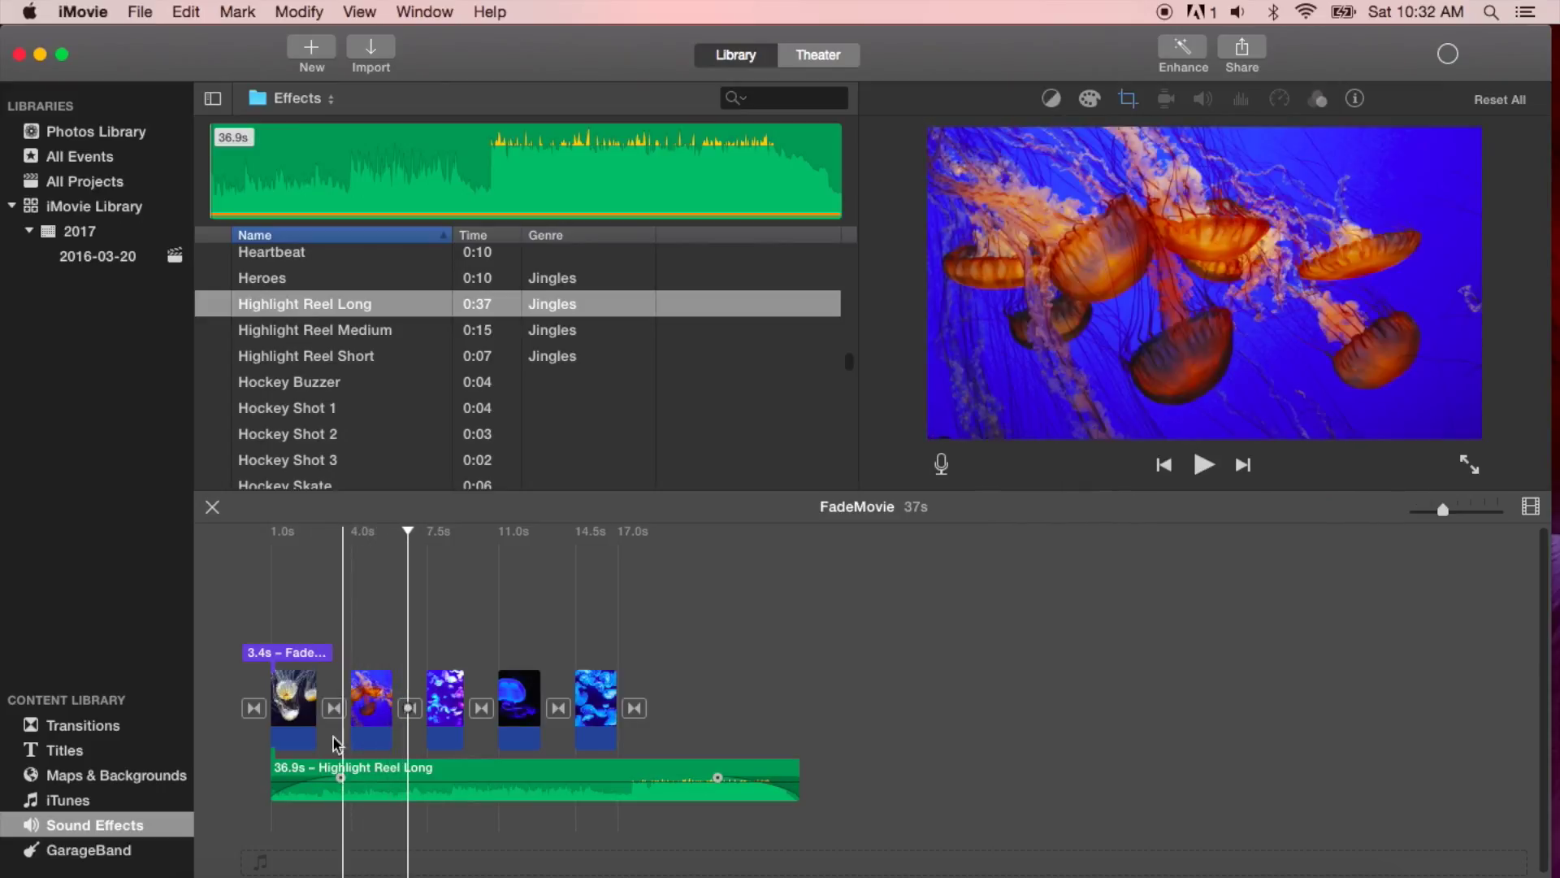